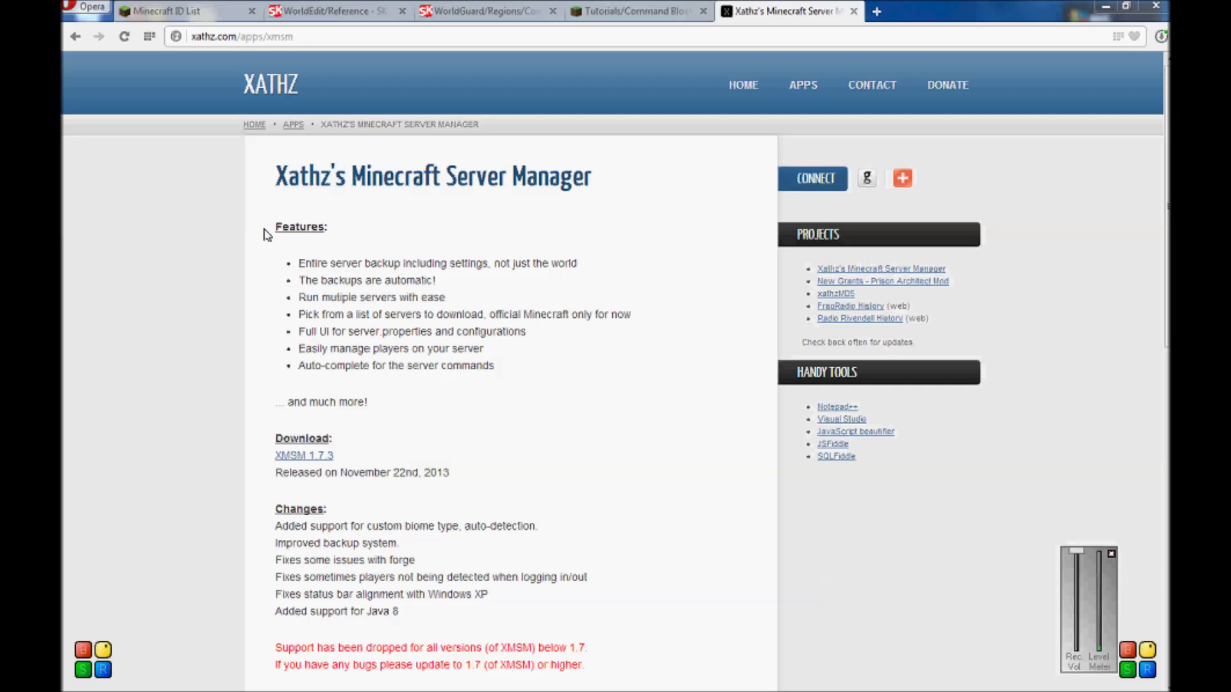
Minimize Opera to the desktop and bring up XMSM v1.7.3 from its taskbar button
{"action": "scroll", "coordinate": [224, 500], "scroll_direction": "down", "scroll_amount": 5}
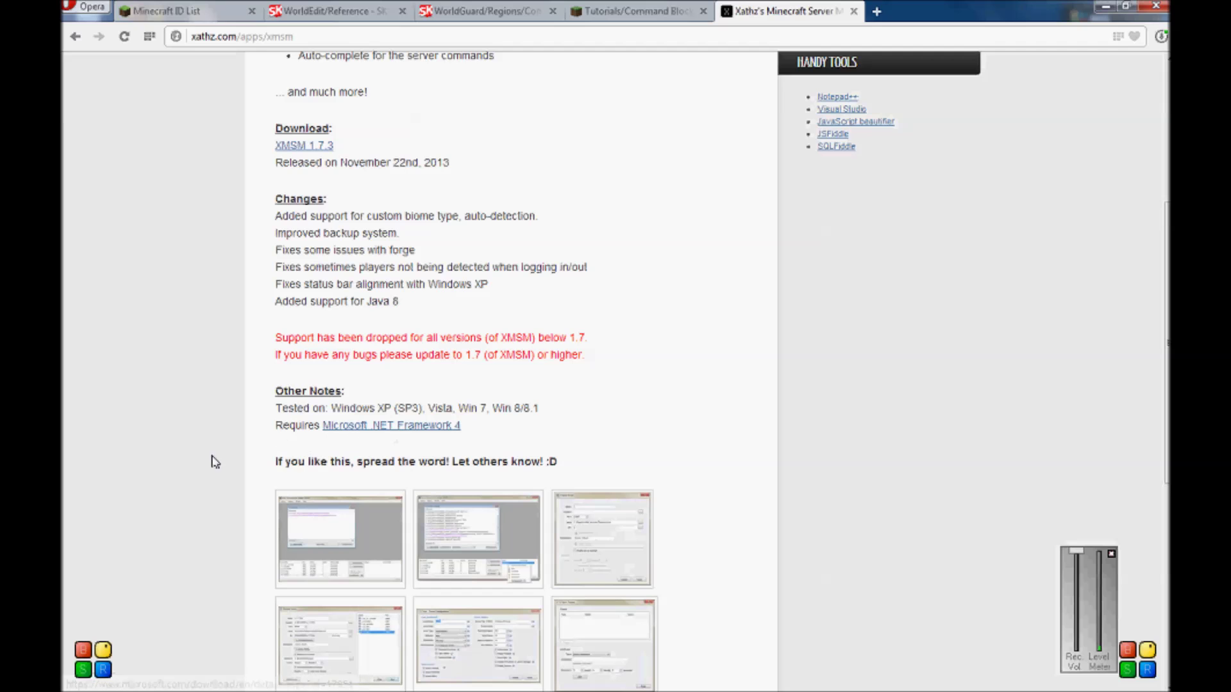
{"action": "scroll", "coordinate": [140, 484], "scroll_direction": "down", "scroll_amount": 3}
{"action": "scroll", "coordinate": [148, 488], "scroll_direction": "up", "scroll_amount": 7}
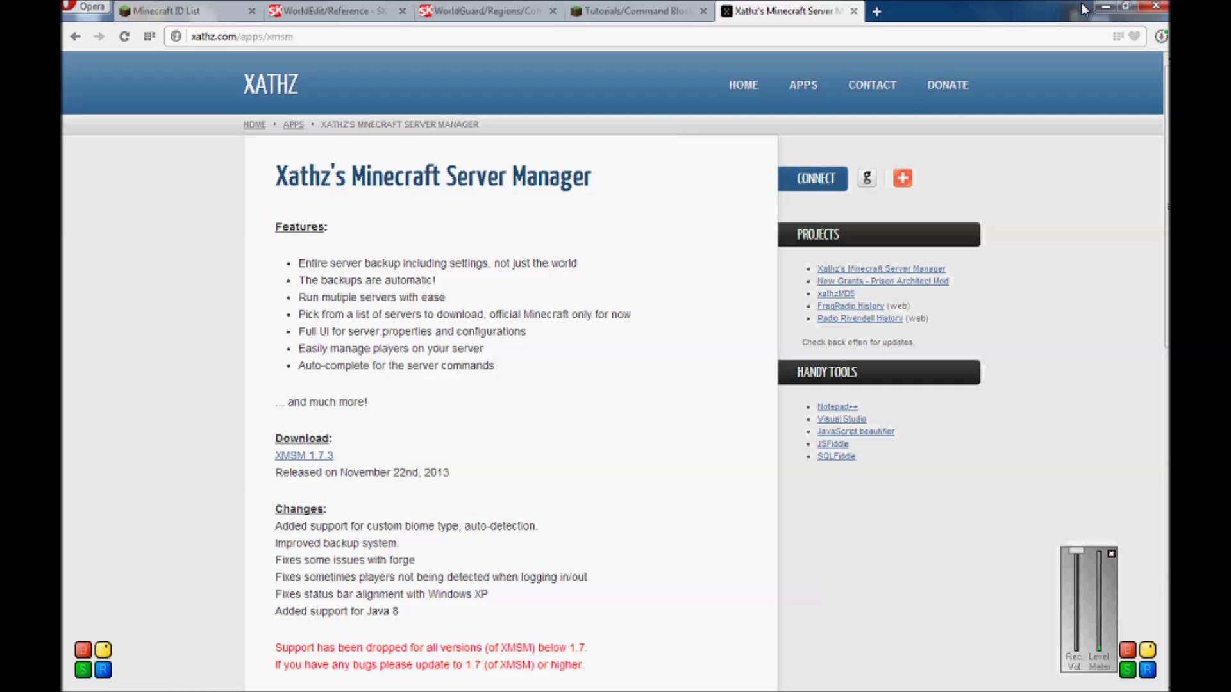
{"action": "left_click", "coordinate": [1104, 6]}
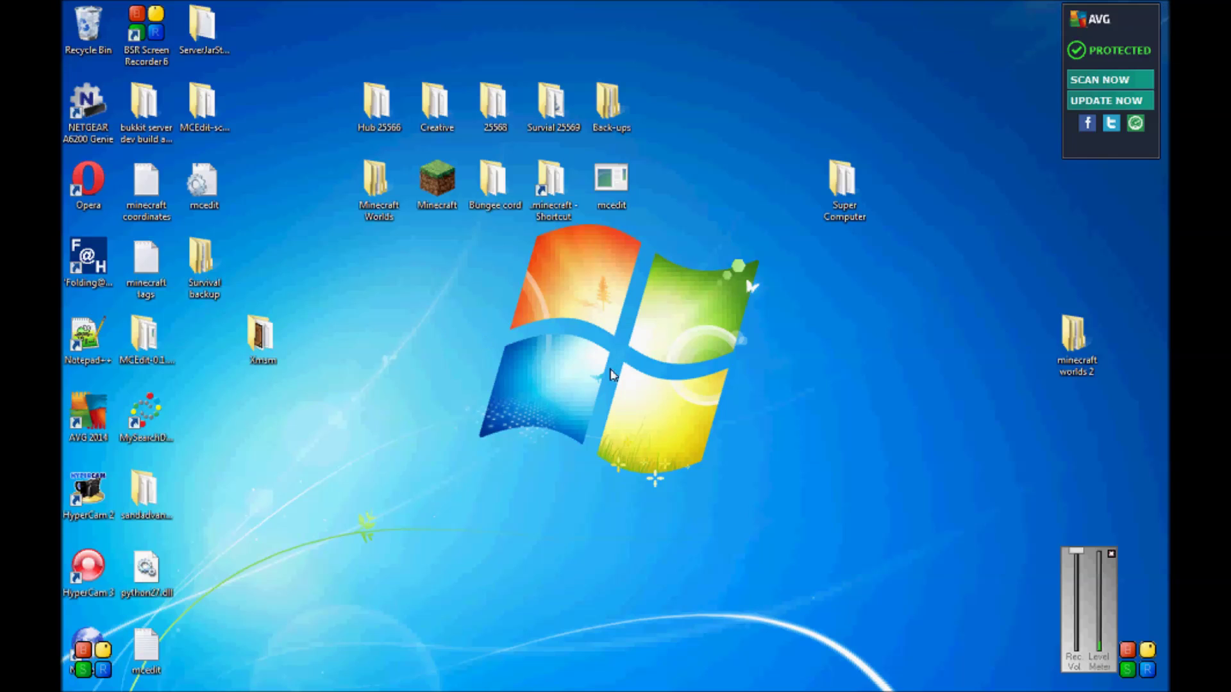
{"action": "left_click_drag", "start_coordinate": [312, 32], "coordinate": [710, 249]}
{"action": "left_click", "coordinate": [711, 248]}
{"action": "mouse_move", "coordinate": [378, 659]}
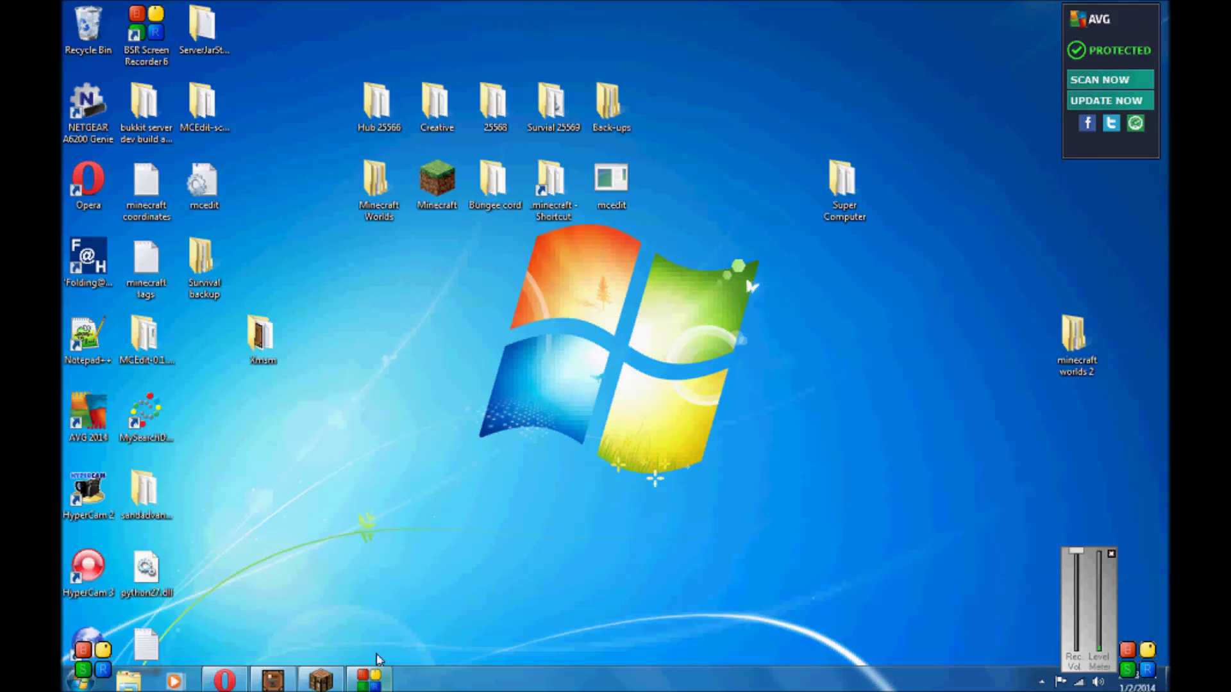
{"action": "left_click", "coordinate": [272, 680]}
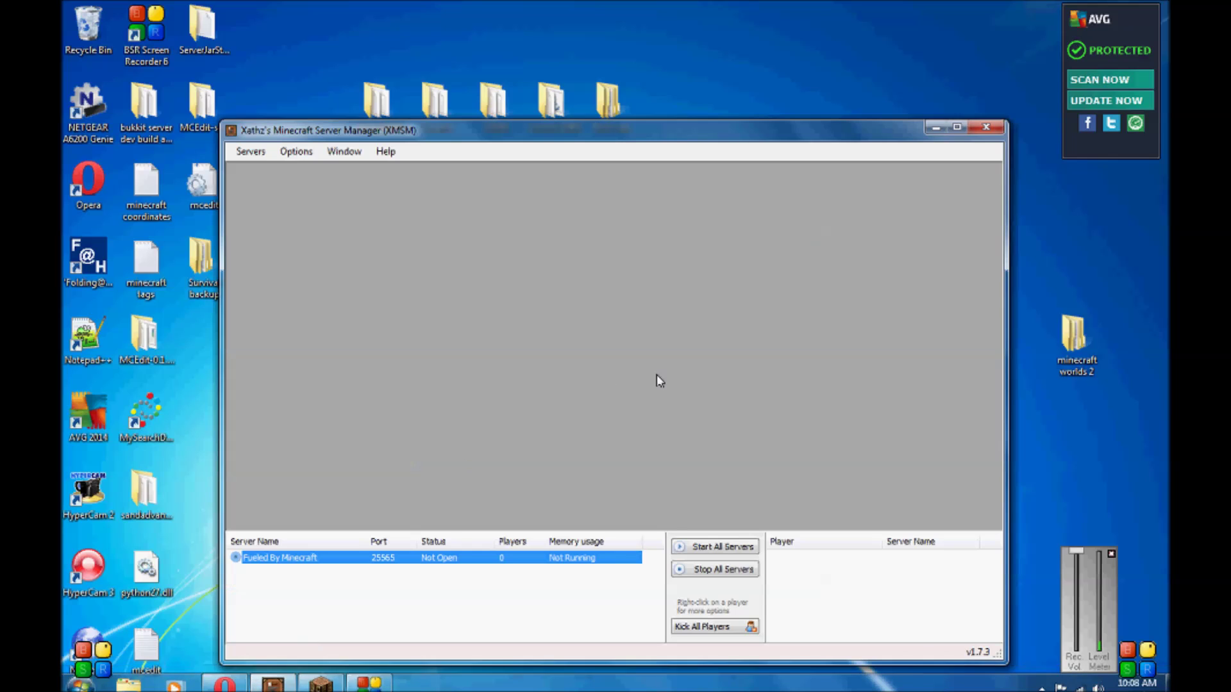
Move the XMSM window up-left and choose Servers > New Server to open Create Server
{"action": "left_click_drag", "start_coordinate": [459, 133], "coordinate": [431, 92]}
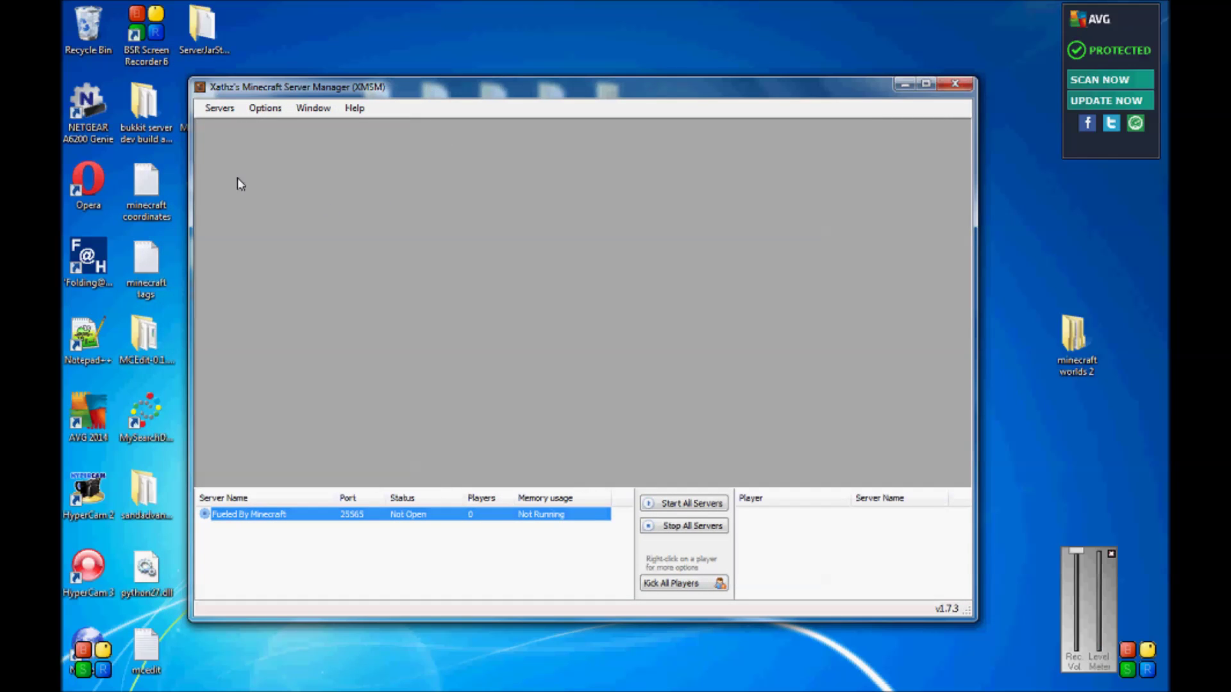
{"action": "left_click", "coordinate": [220, 108]}
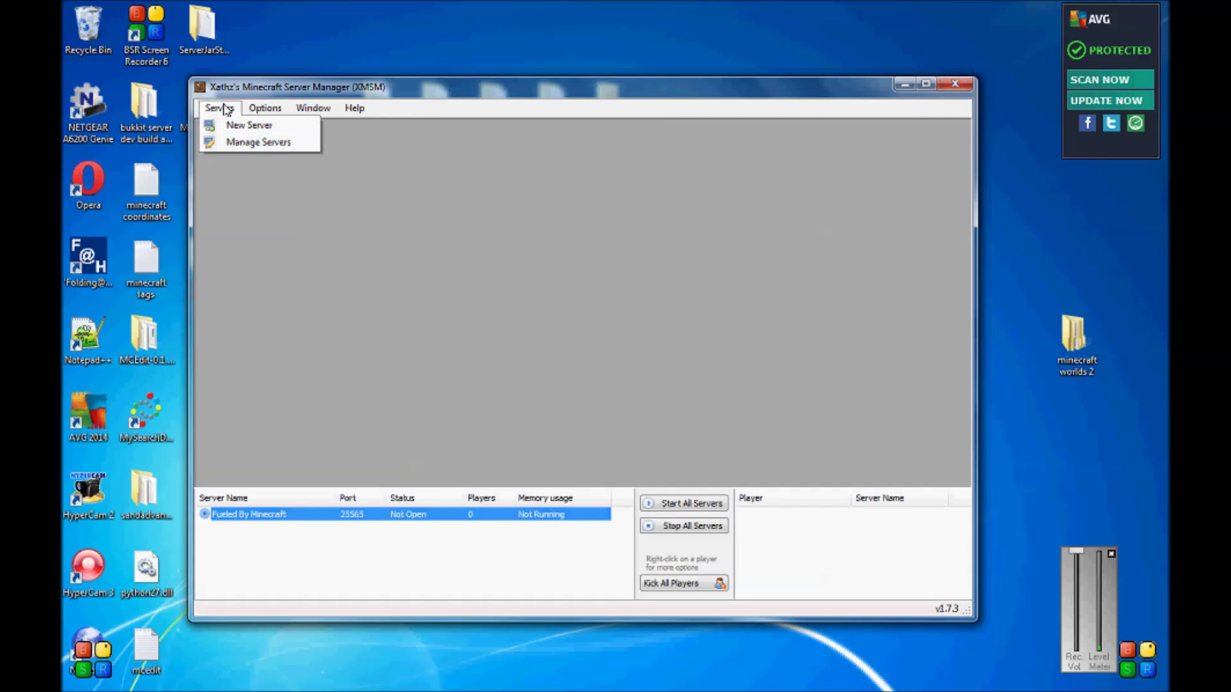
{"action": "left_click", "coordinate": [249, 126]}
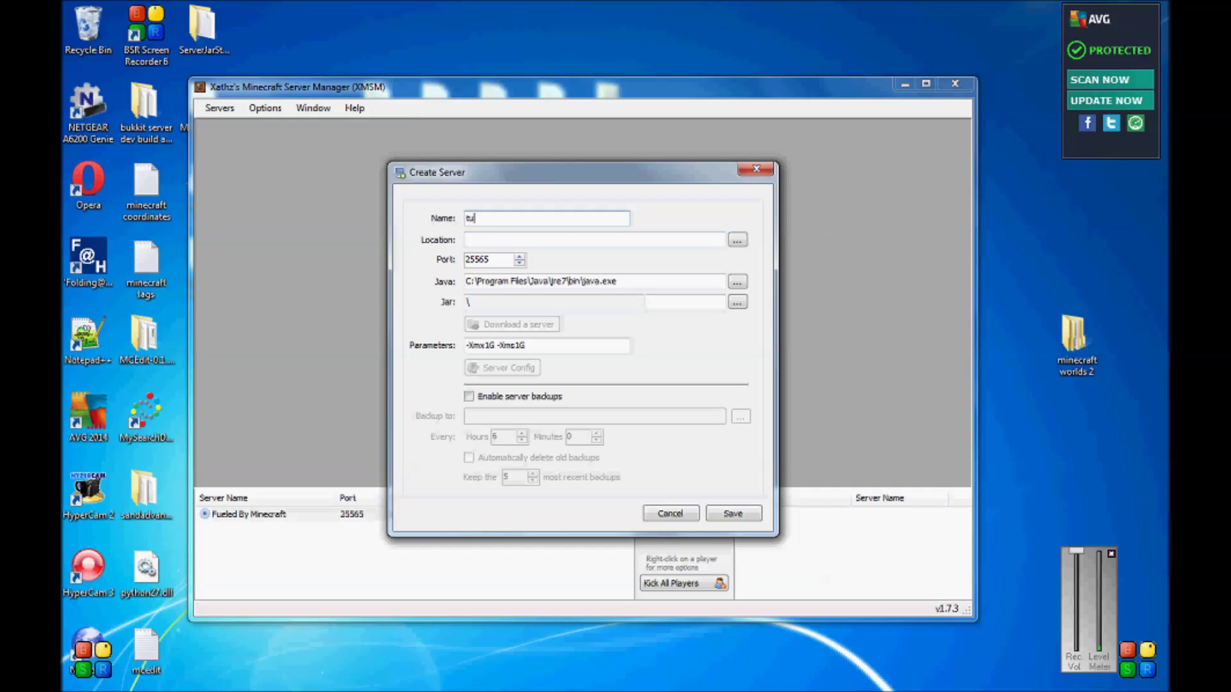
Browse to the Desktop\Creative folder and set it as the tut server's location
{"action": "left_click", "coordinate": [737, 239]}
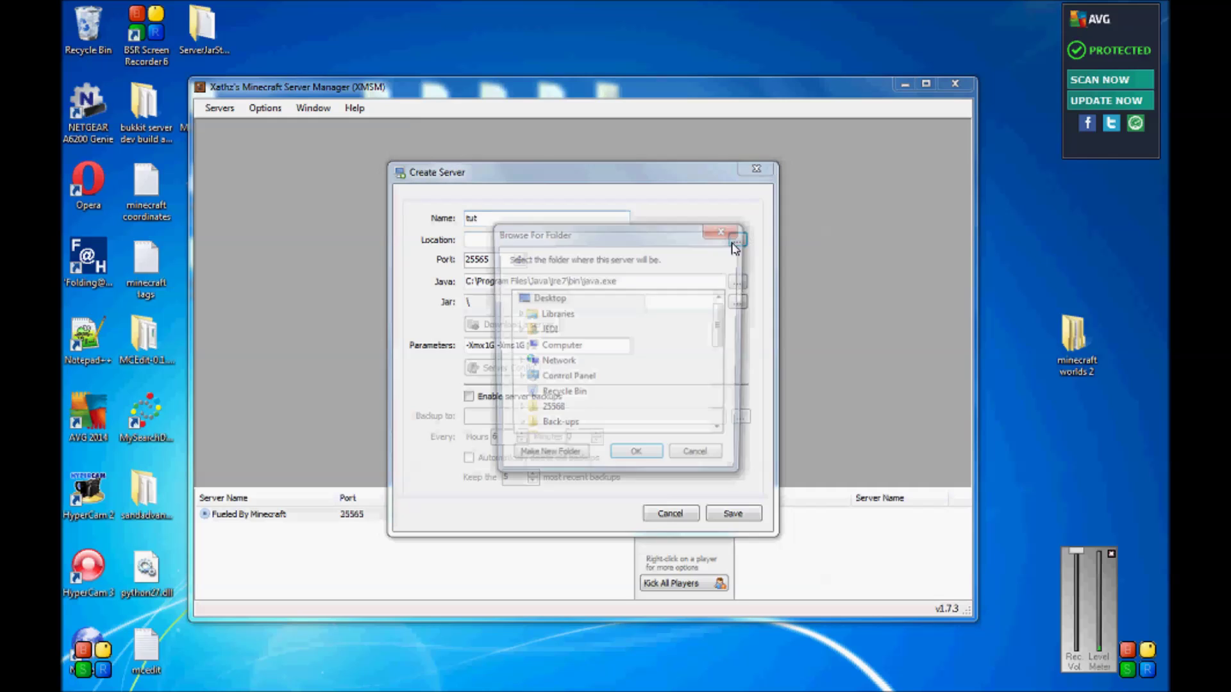
{"action": "left_click_drag", "start_coordinate": [722, 320], "coordinate": [727, 403]}
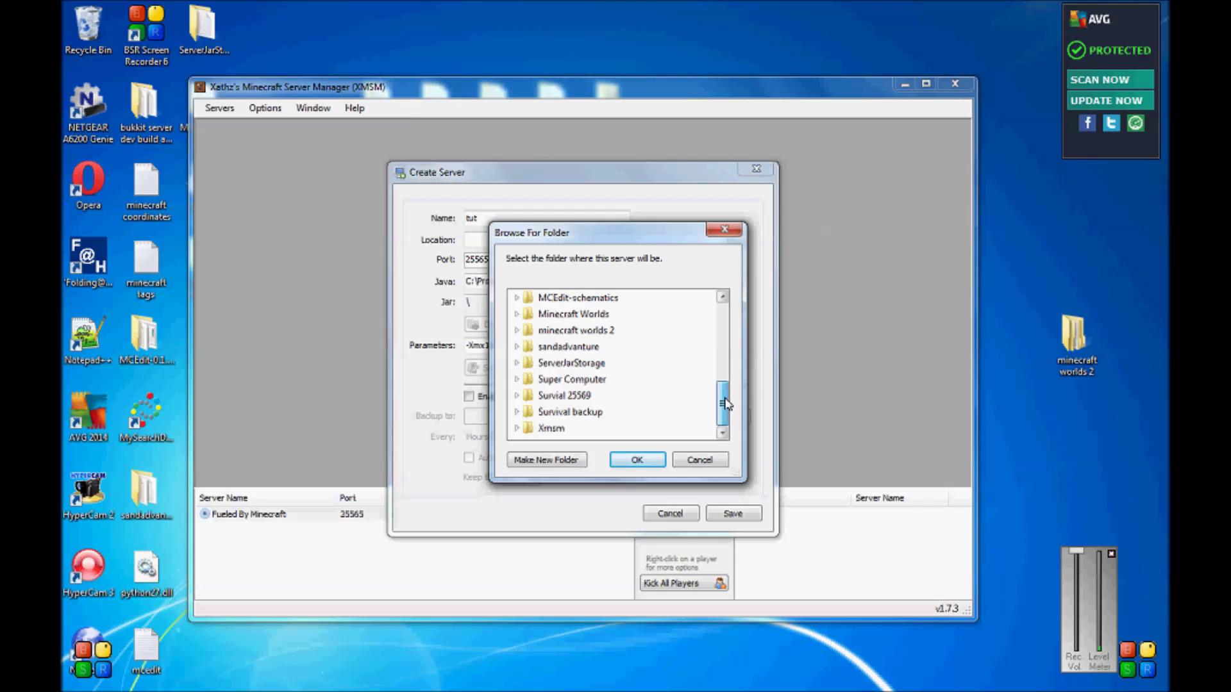
{"action": "left_click_drag", "start_coordinate": [727, 398], "coordinate": [727, 390]}
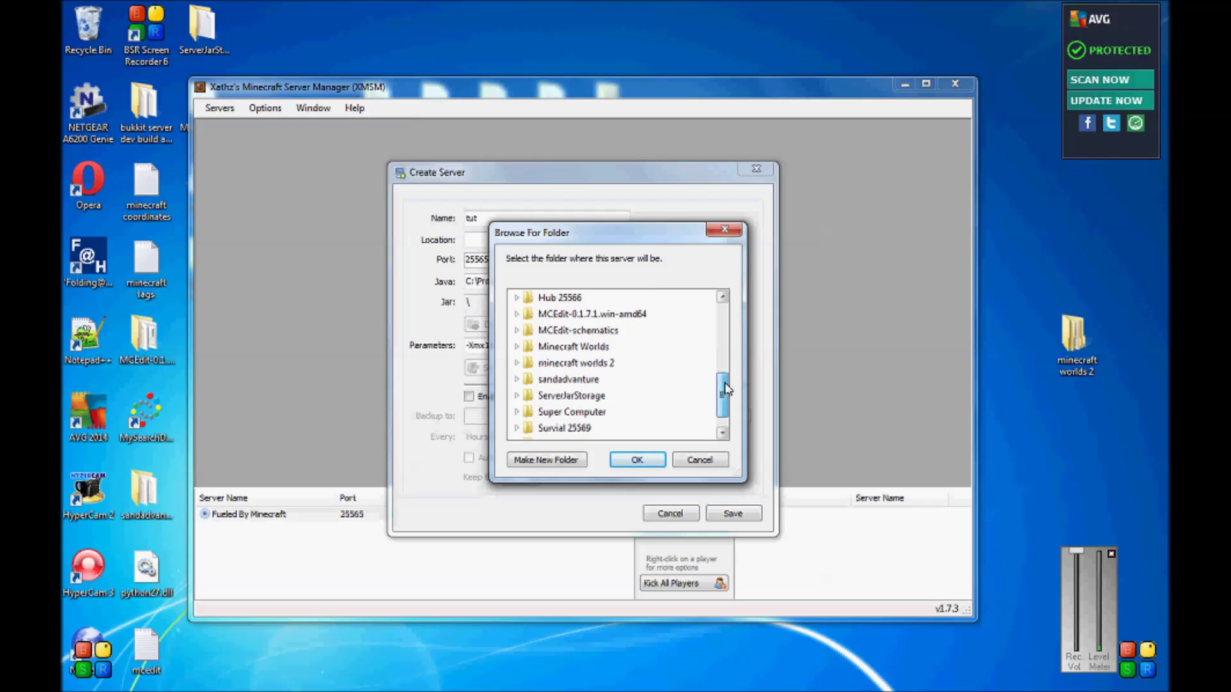
{"action": "left_click_drag", "start_coordinate": [727, 390], "coordinate": [724, 371]}
{"action": "left_click", "coordinate": [555, 314]}
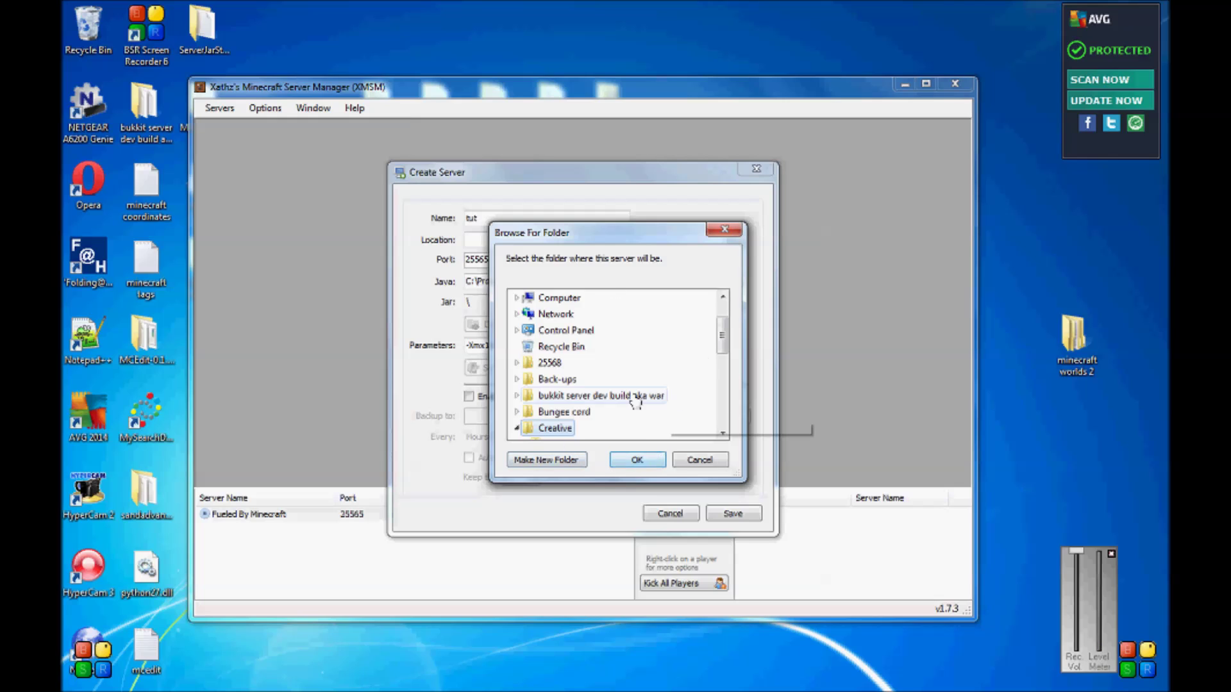
{"action": "left_click_drag", "start_coordinate": [618, 245], "coordinate": [781, 255]}
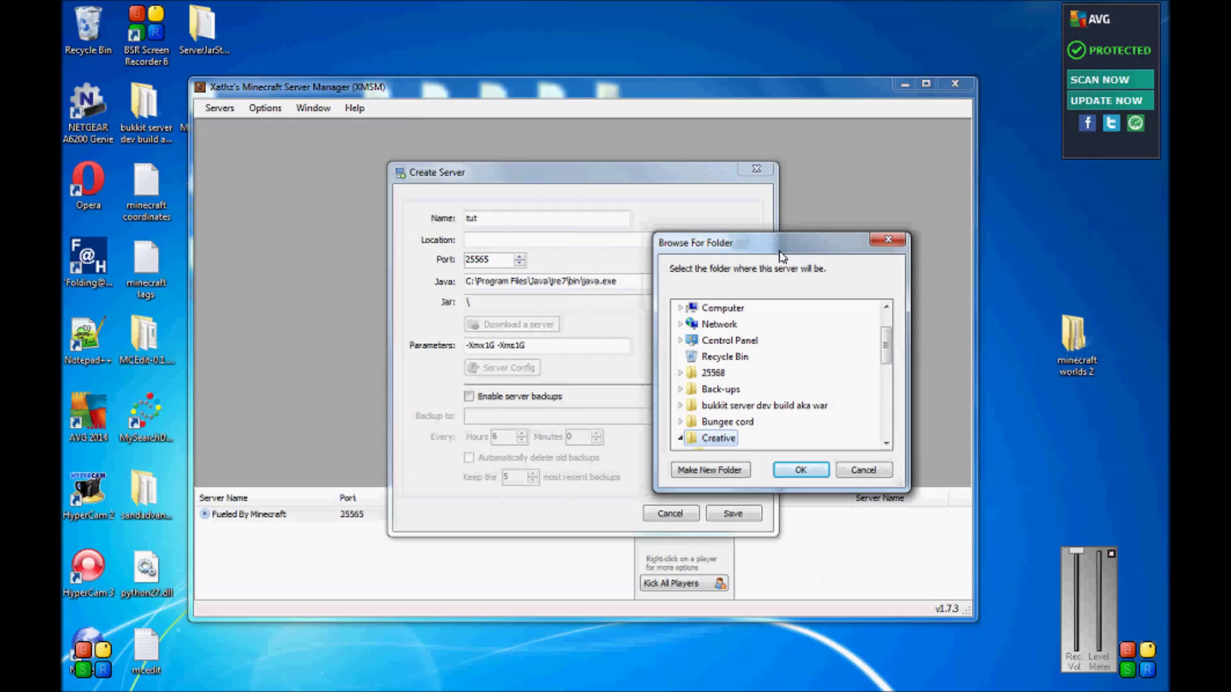
{"action": "left_click", "coordinate": [801, 469]}
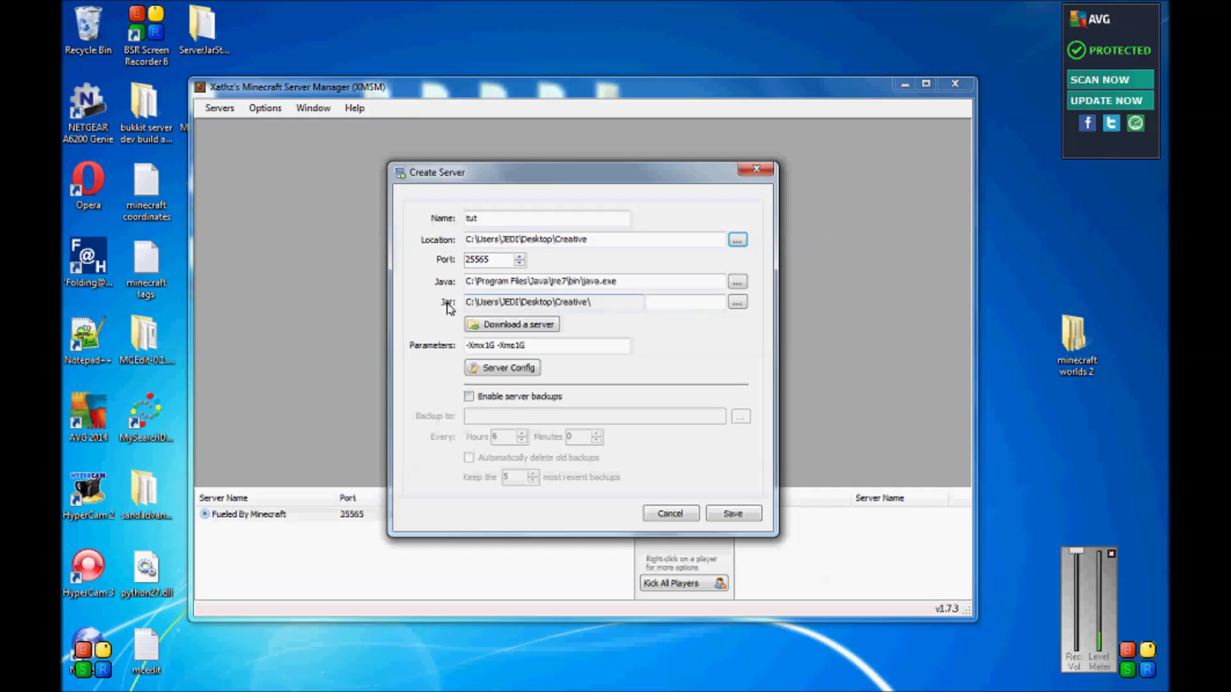
Decline the download and pick spigot.jar from the Creative folder as the server jar
{"action": "left_click", "coordinate": [739, 304]}
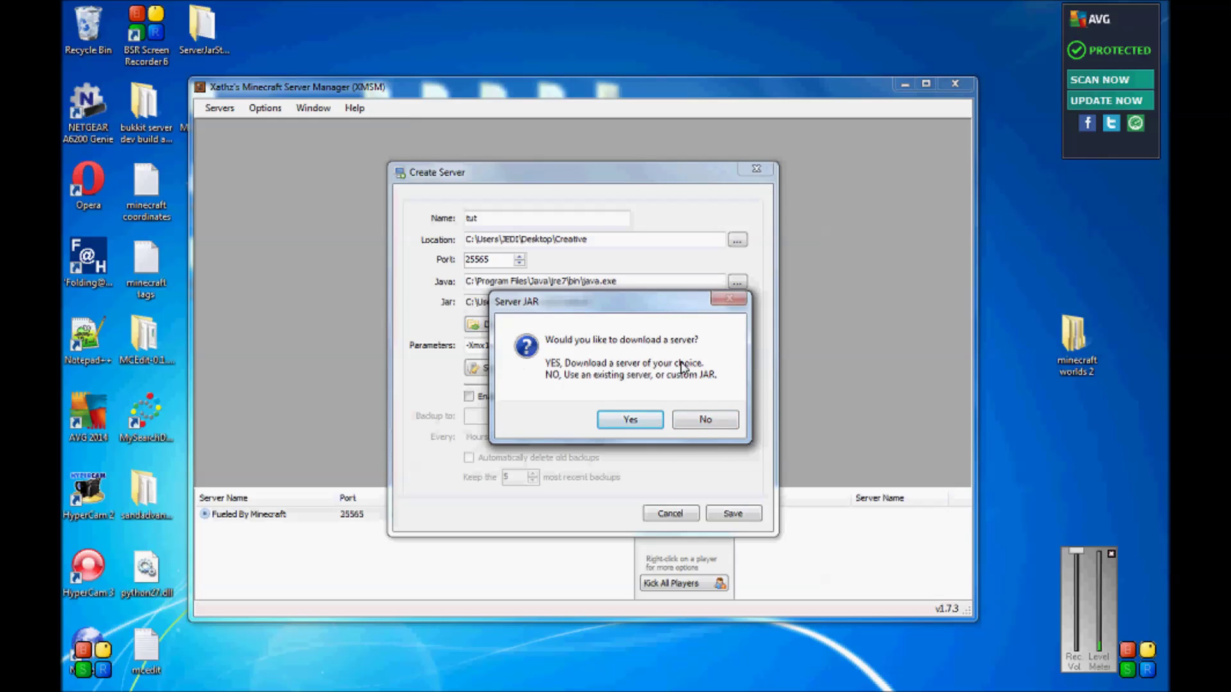
{"action": "left_click", "coordinate": [705, 419]}
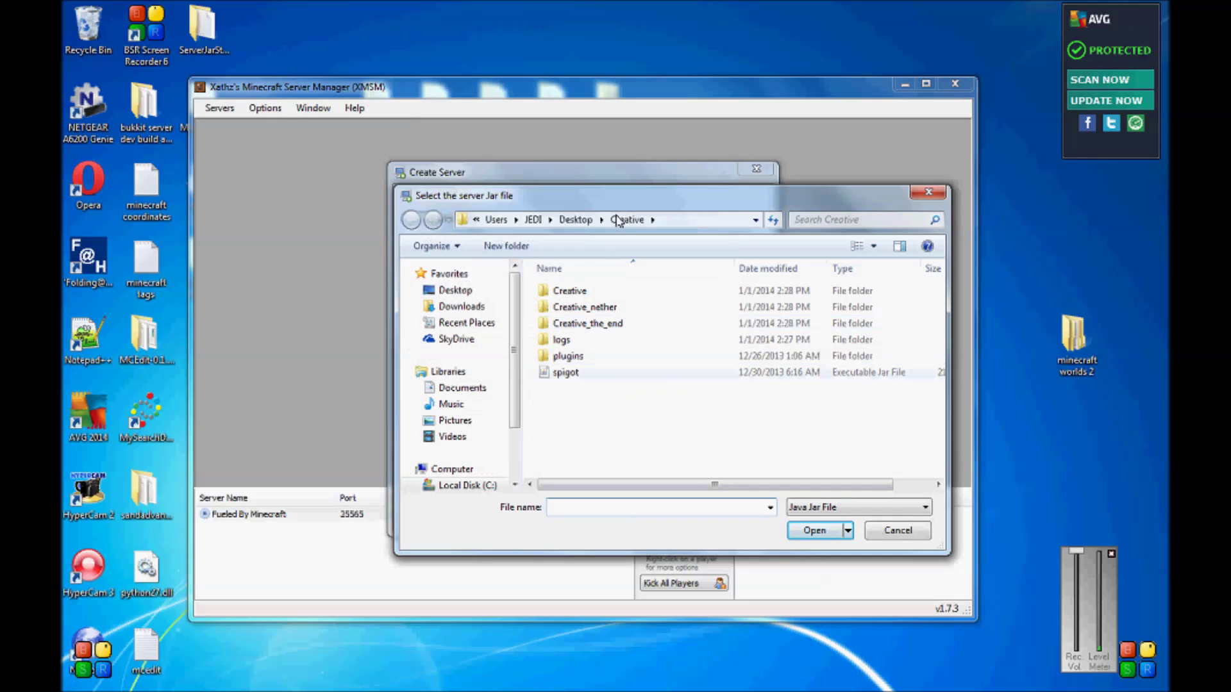
{"action": "left_click_drag", "start_coordinate": [619, 200], "coordinate": [558, 228]}
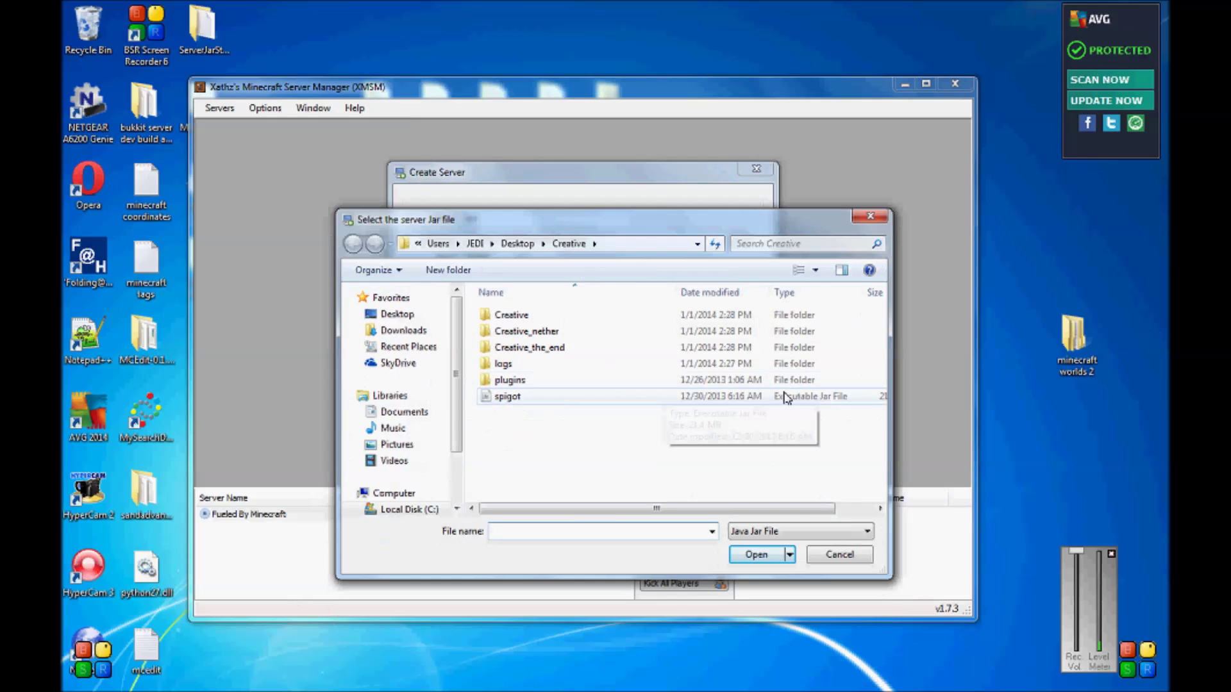
{"action": "left_click", "coordinate": [582, 404]}
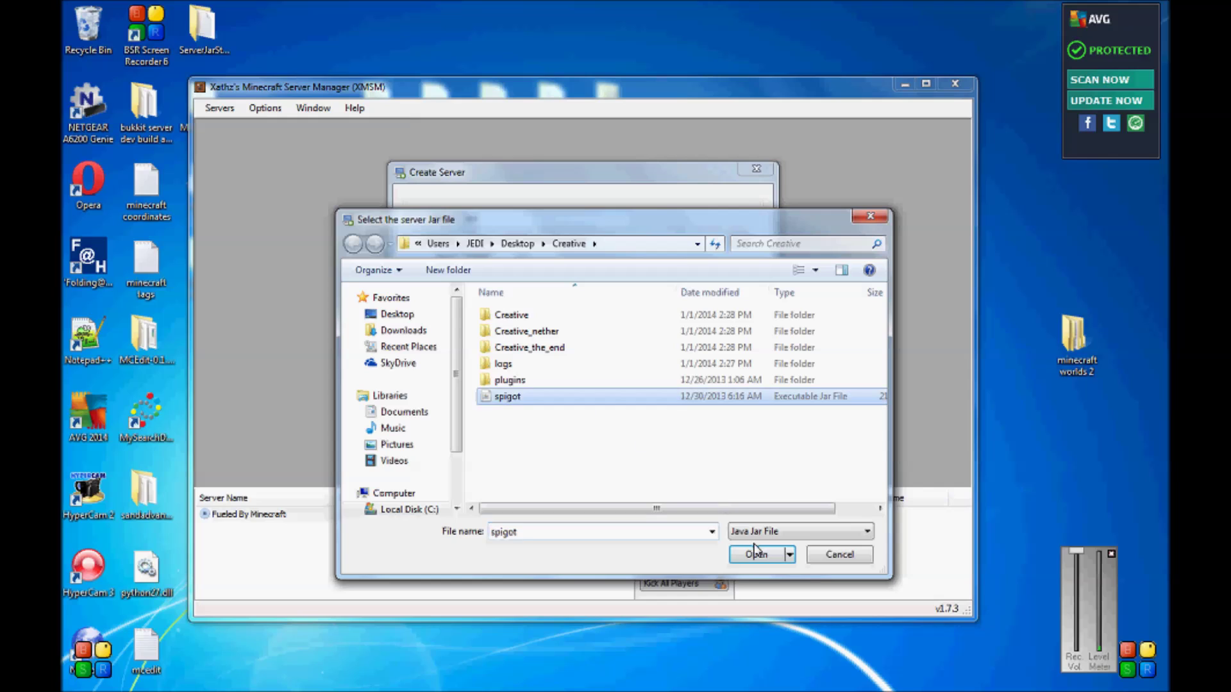
{"action": "left_click", "coordinate": [756, 554]}
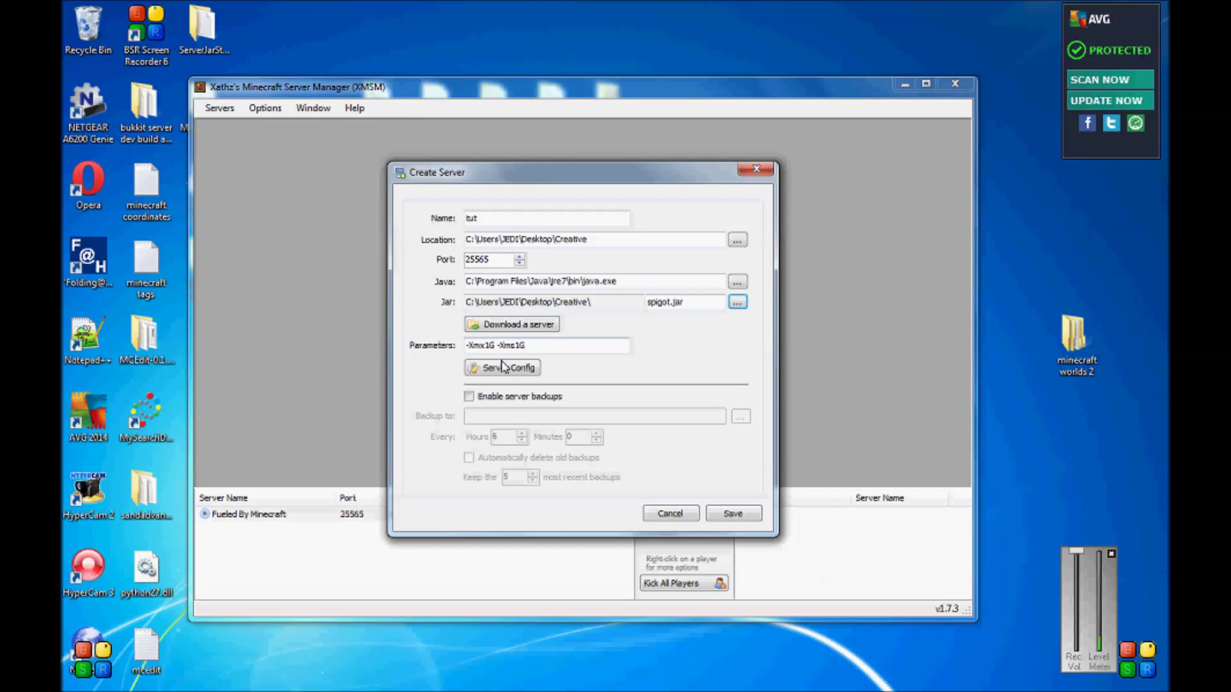
{"action": "left_click", "coordinate": [504, 368]}
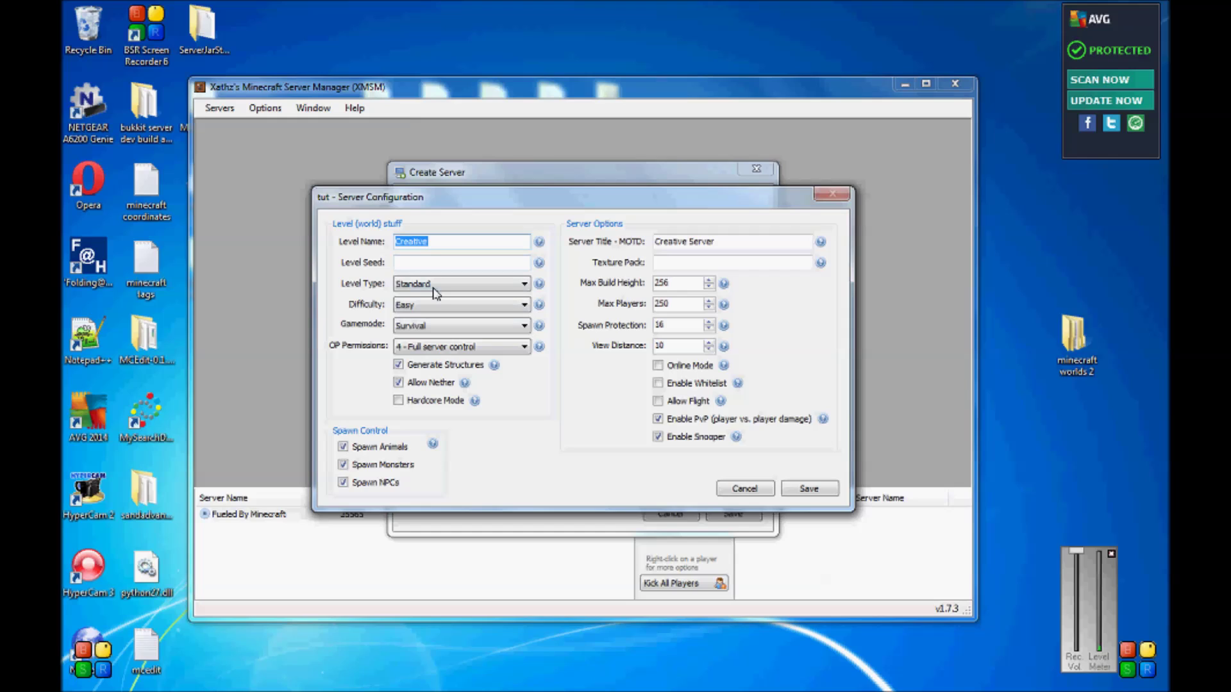
Keep level type Standard, set difficulty to Peaceful, and leave gamemode on Survival
{"action": "left_click", "coordinate": [463, 284]}
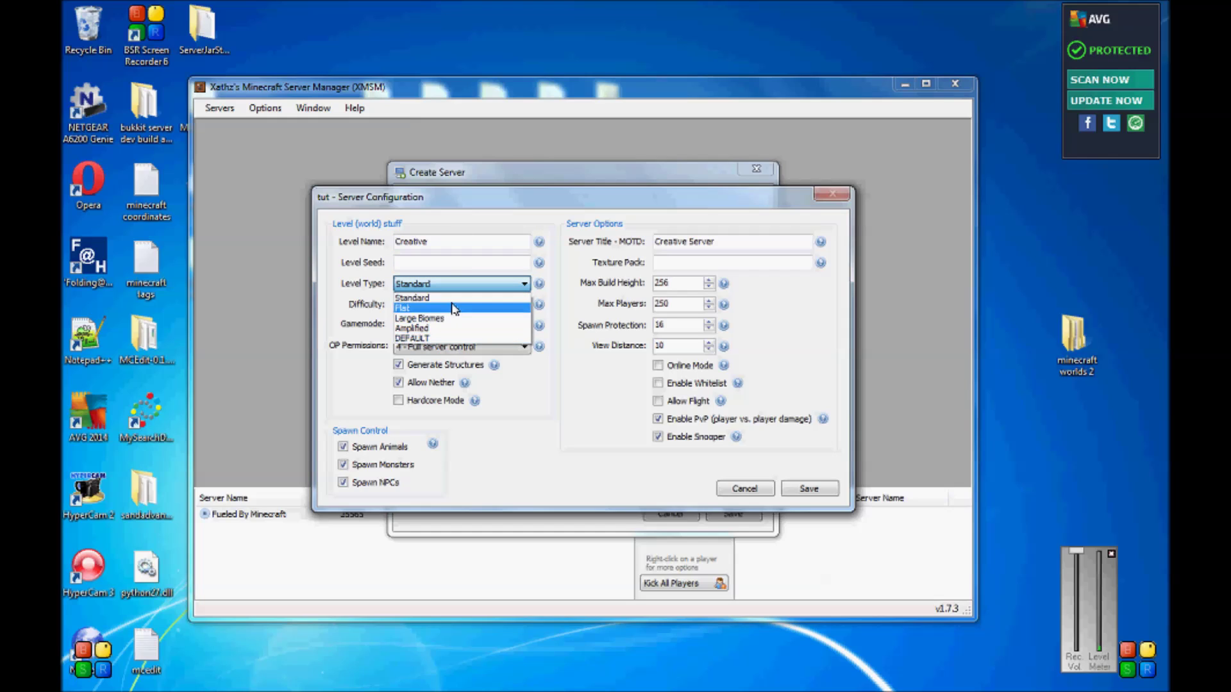
{"action": "left_click", "coordinate": [446, 288]}
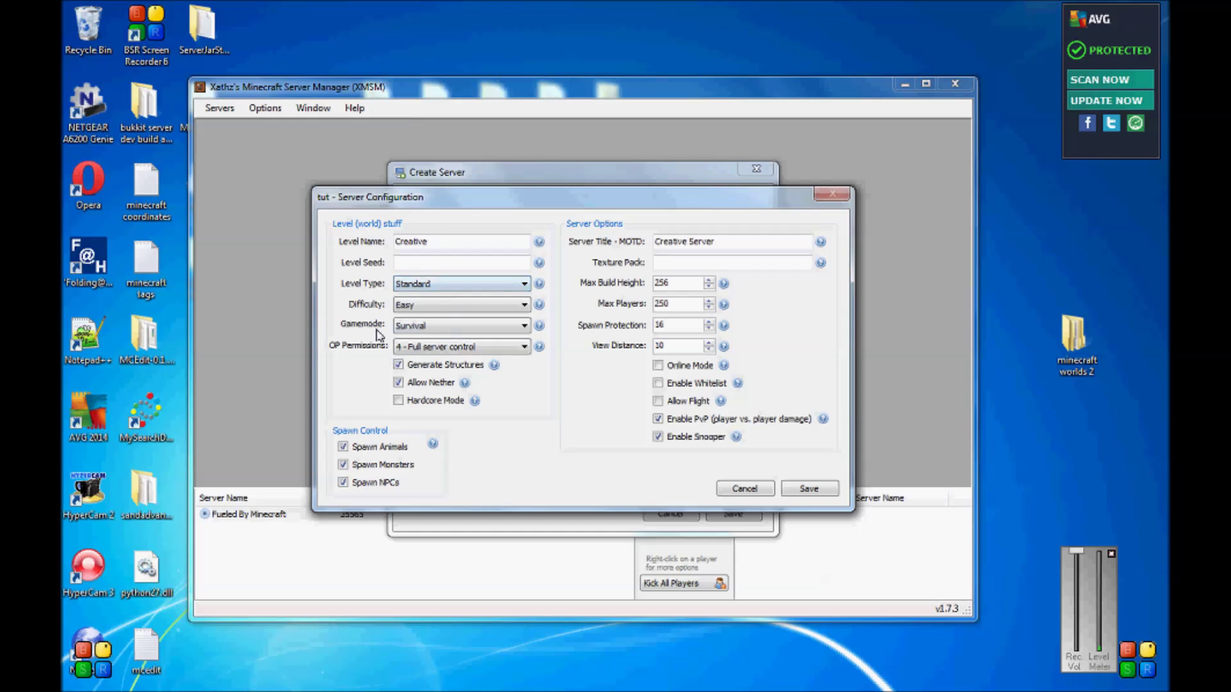
{"action": "left_click", "coordinate": [463, 306]}
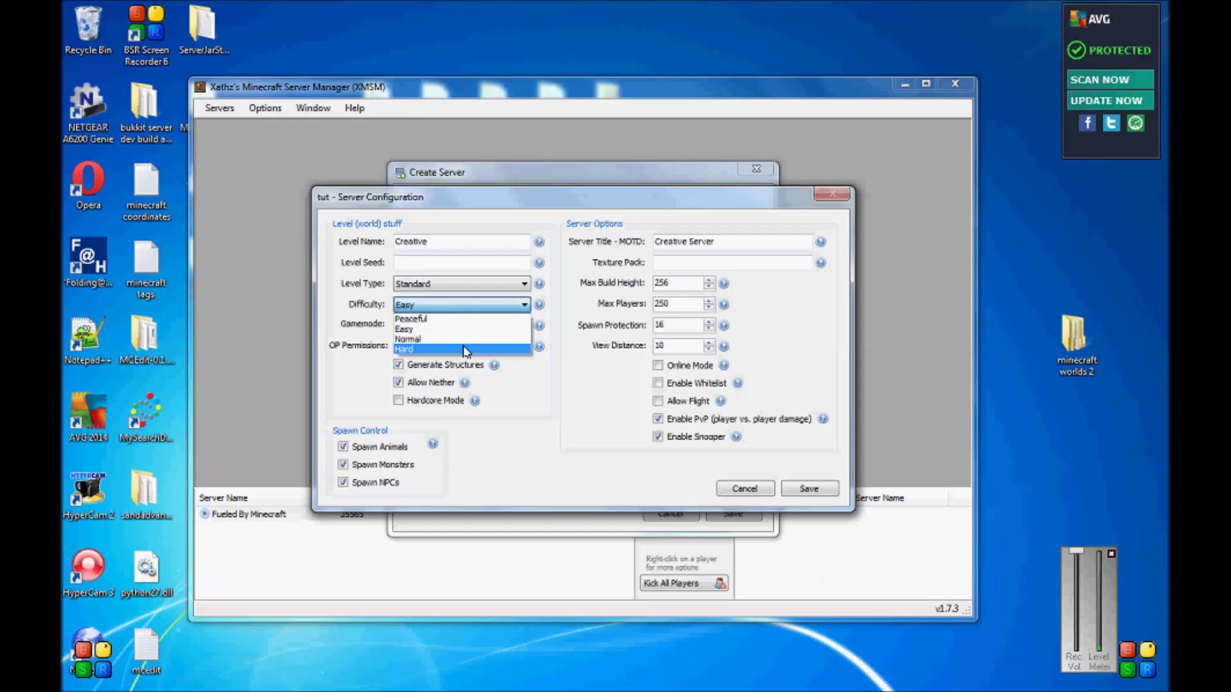
{"action": "left_click", "coordinate": [449, 318]}
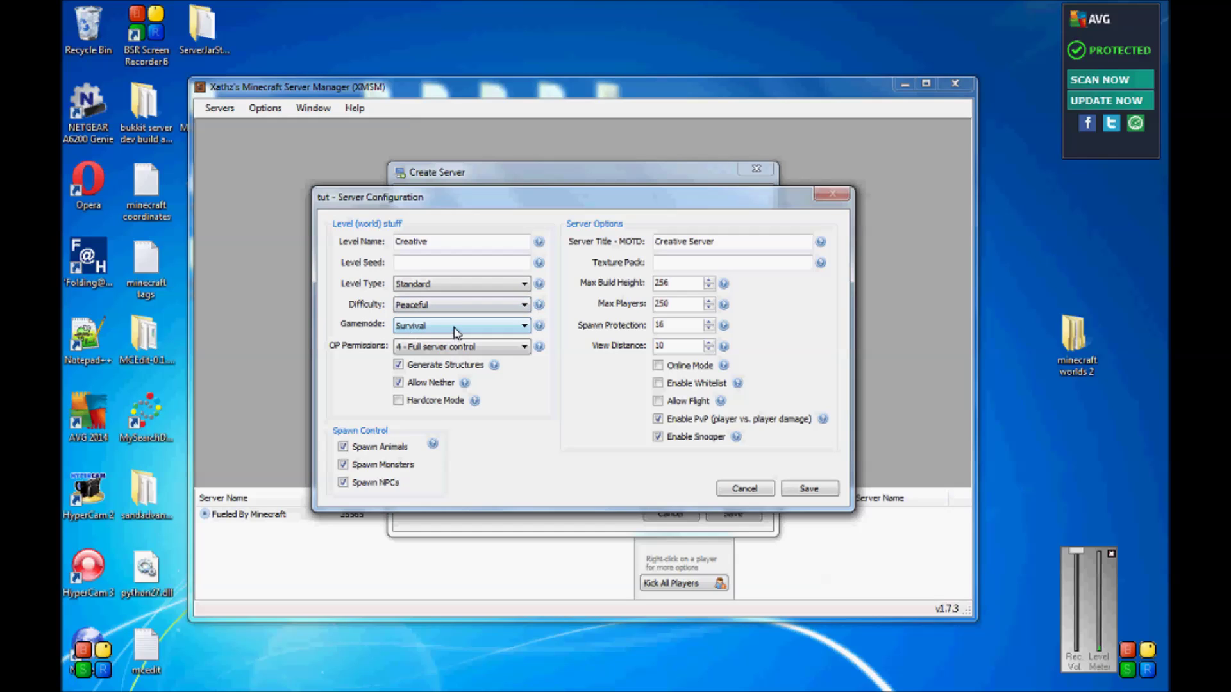
{"action": "left_click", "coordinate": [454, 328]}
{"action": "left_click", "coordinate": [453, 328]}
{"action": "left_click", "coordinate": [453, 328]}
{"action": "left_click", "coordinate": [451, 327]}
Set OP permissions to 4 - Full server control, allow the Nether, and title the server TuT
{"action": "left_click", "coordinate": [461, 350]}
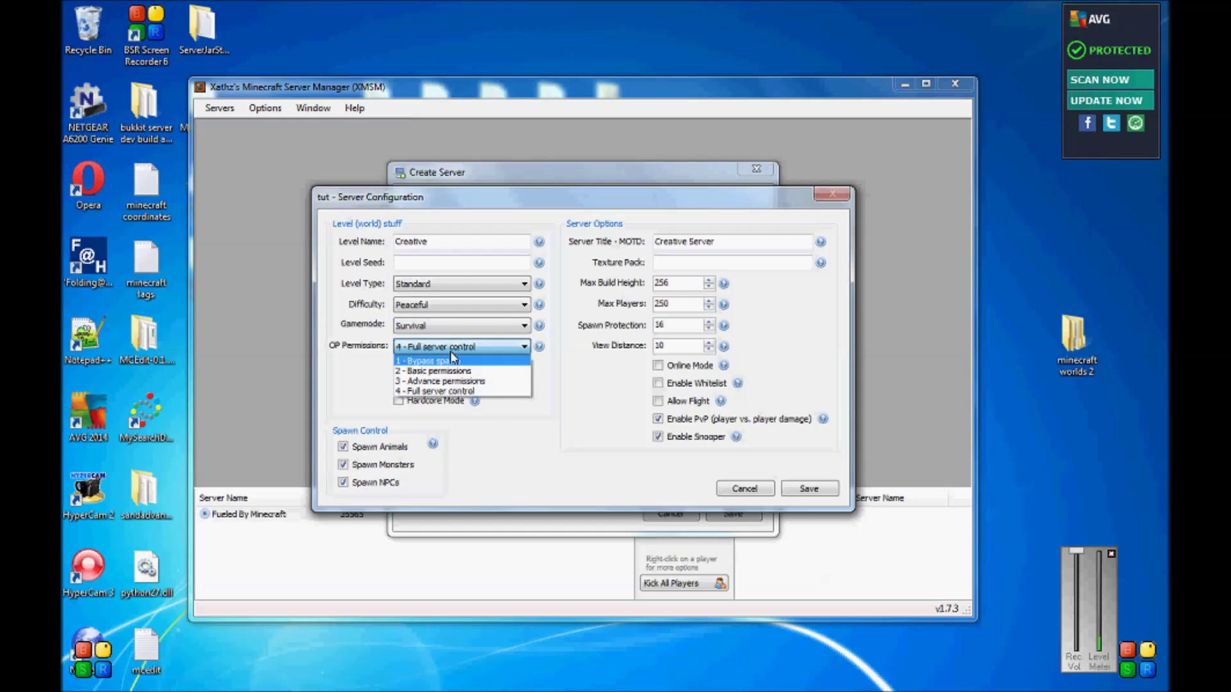
{"action": "left_click", "coordinate": [443, 391]}
{"action": "left_click", "coordinate": [399, 383]}
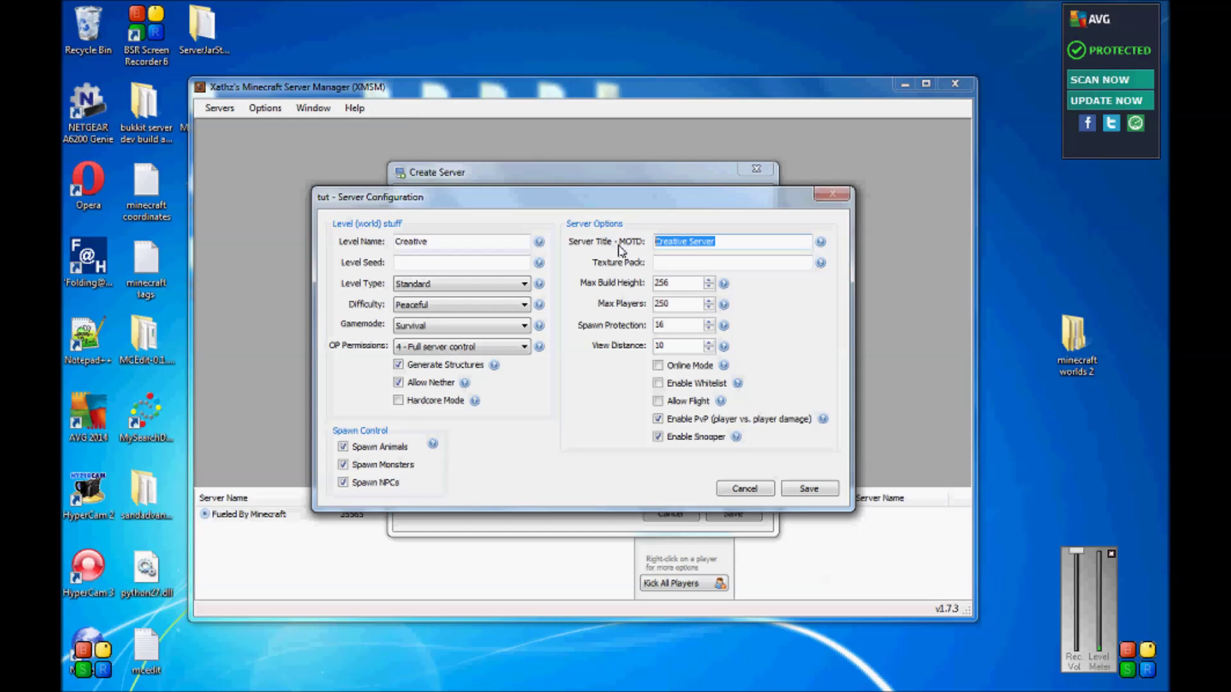
{"action": "type", "text": "TuT"}
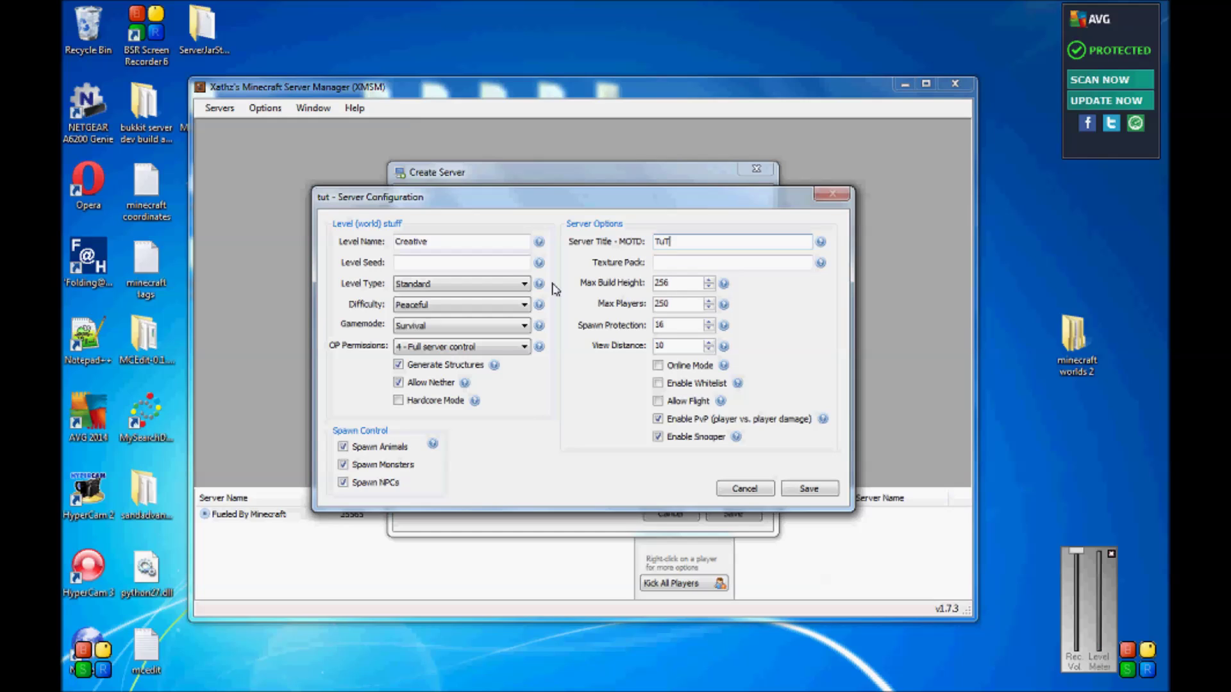
{"action": "left_click", "coordinate": [442, 244]}
Save the server configuration and switch on Enable server backups
{"action": "left_click", "coordinate": [809, 488]}
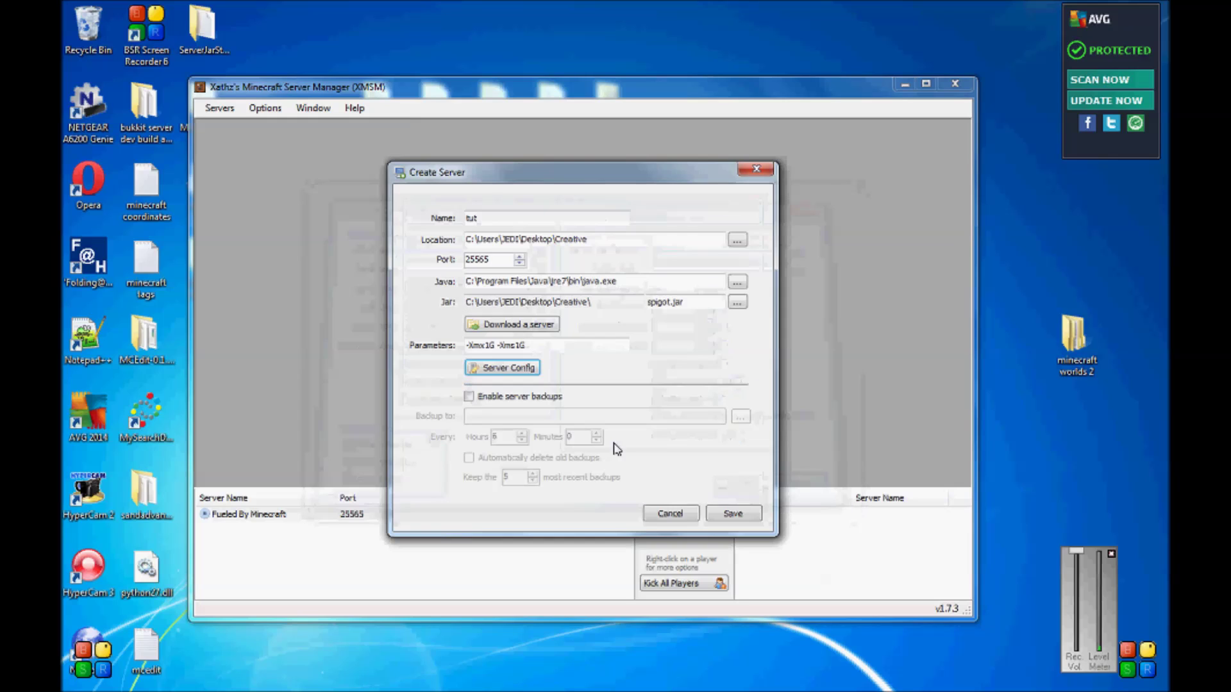
{"action": "left_click", "coordinate": [469, 397]}
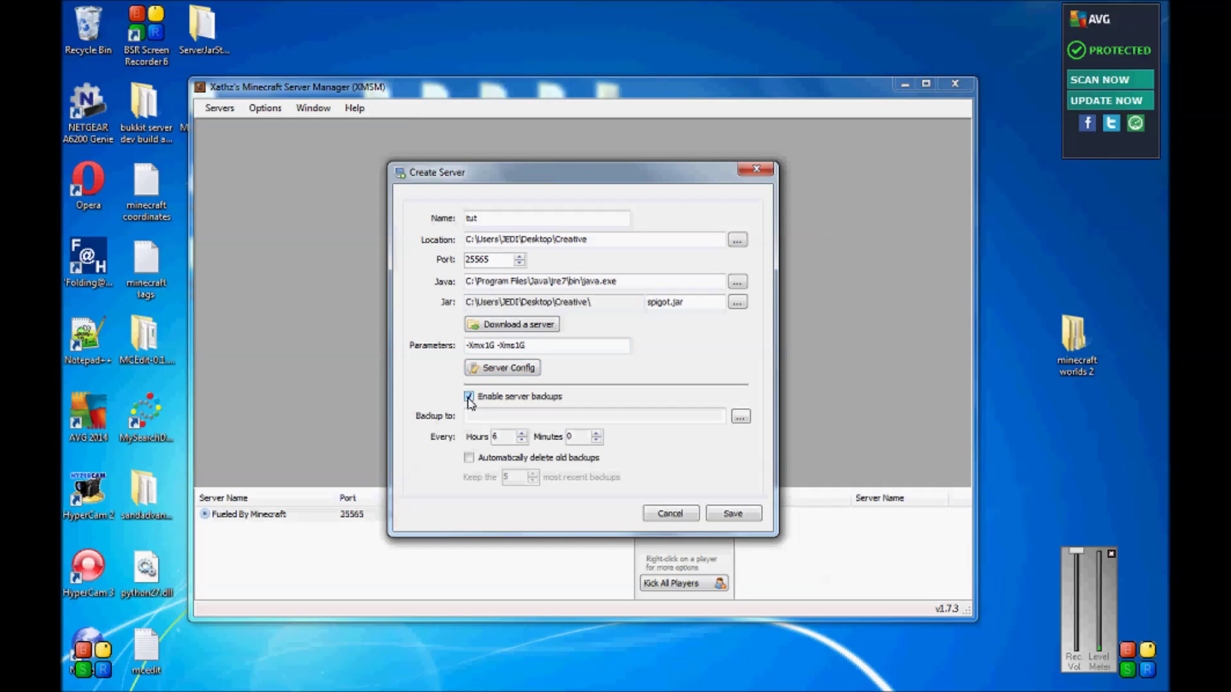
{"action": "left_click", "coordinate": [468, 397]}
{"action": "left_click", "coordinate": [469, 397]}
{"action": "left_click", "coordinate": [468, 396]}
{"action": "left_click", "coordinate": [469, 397]}
{"action": "left_click", "coordinate": [469, 397]}
{"action": "left_click", "coordinate": [469, 397]}
{"action": "left_click", "coordinate": [468, 397]}
{"action": "left_click", "coordinate": [469, 397]}
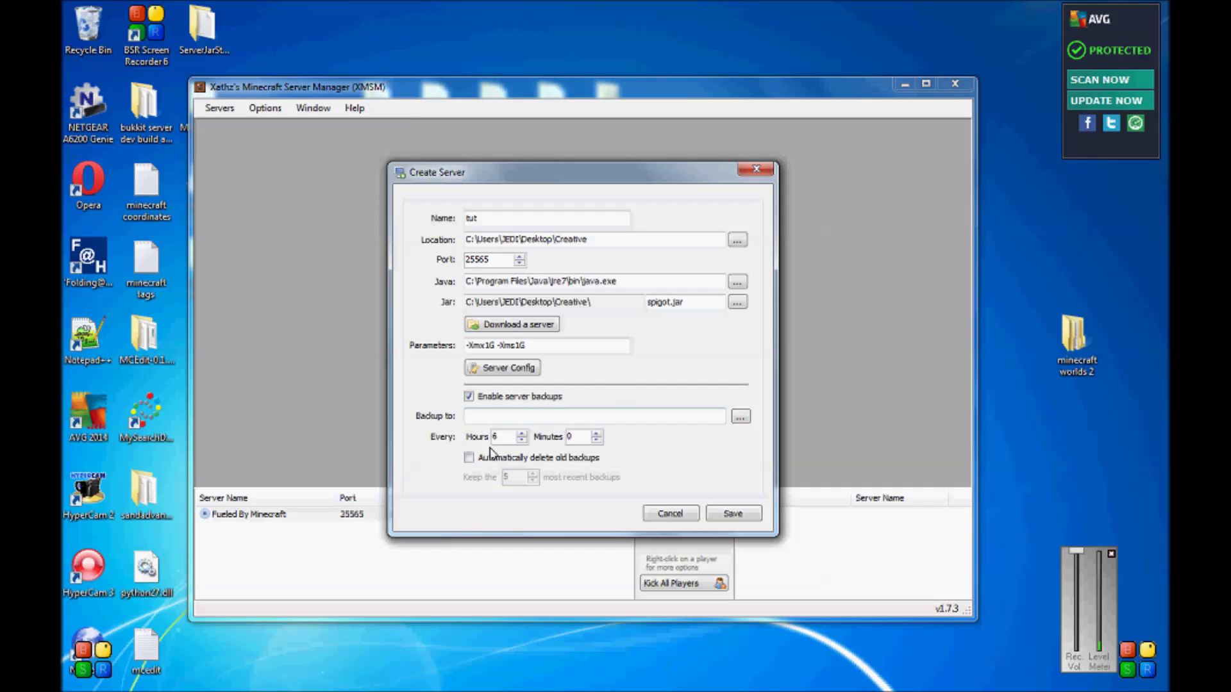
Cancel the Backup to folder picker, leaving the path blank with backups enabled
{"action": "left_click", "coordinate": [740, 418]}
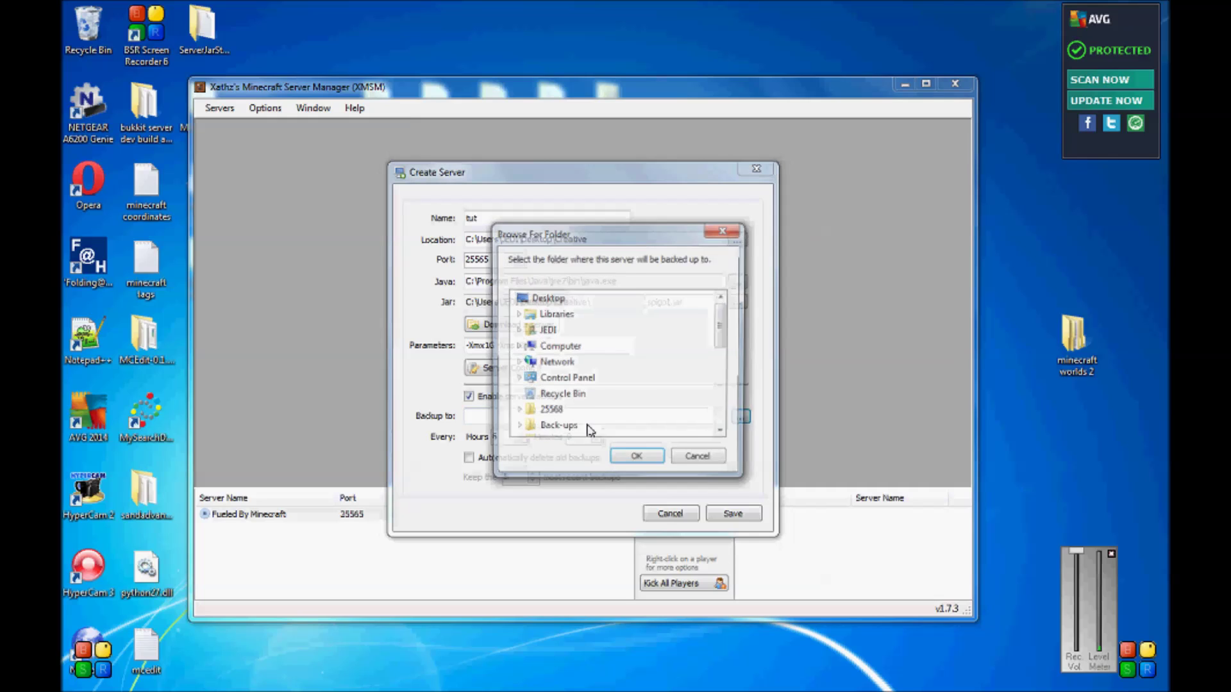
{"action": "left_click", "coordinate": [730, 234]}
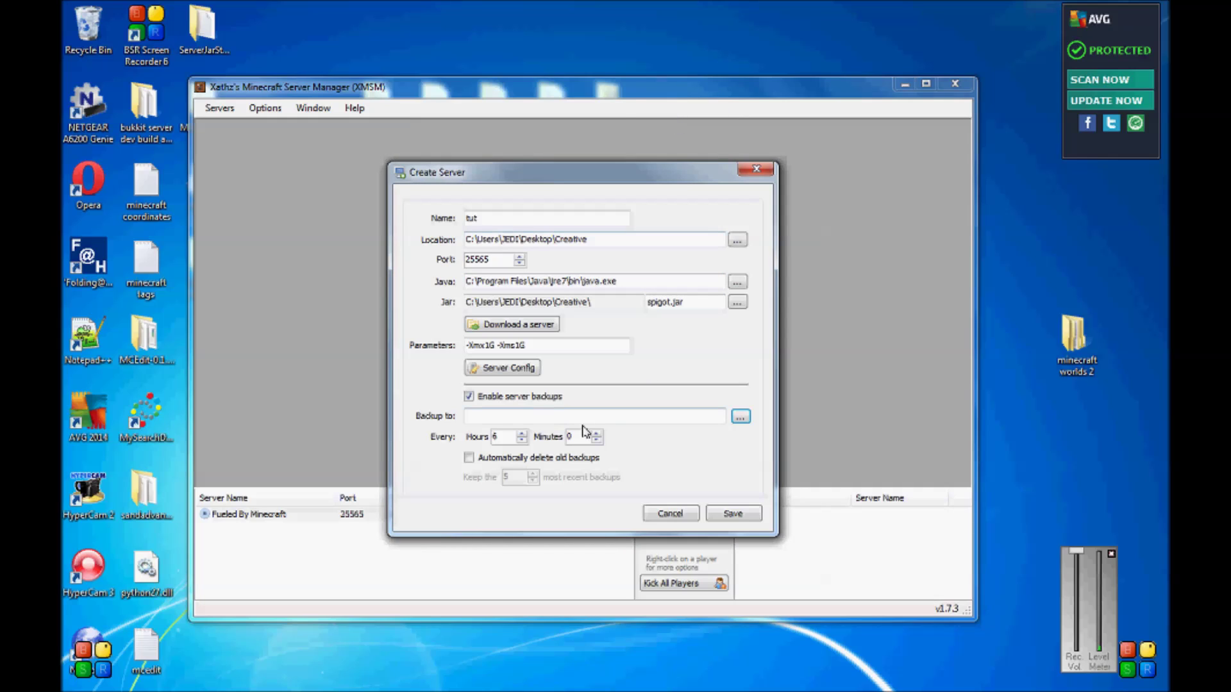
{"action": "key", "text": "shift+Tab"}
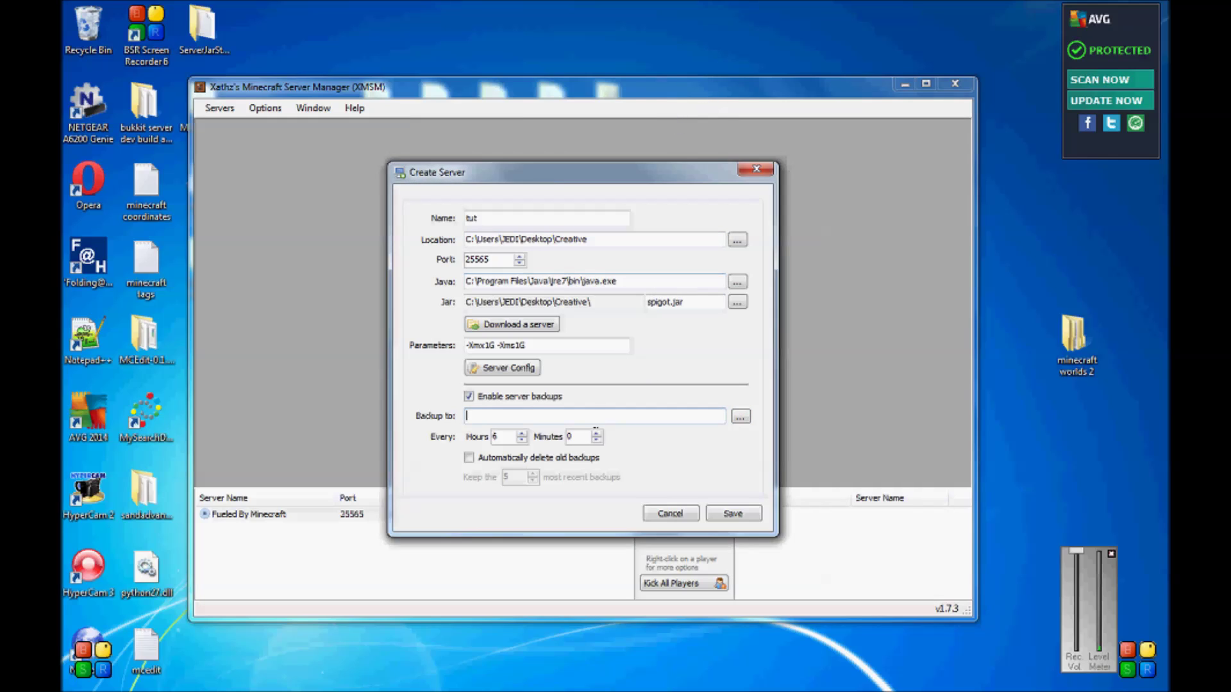
{"action": "left_click", "coordinate": [468, 396]}
Set the backup interval to 4 hours and attempt to save the new server
{"action": "left_click", "coordinate": [522, 441]}
{"action": "left_click", "coordinate": [522, 440]}
{"action": "left_click", "coordinate": [522, 441]}
{"action": "left_click", "coordinate": [522, 440]}
{"action": "left_click", "coordinate": [521, 440]}
{"action": "left_click", "coordinate": [522, 440]}
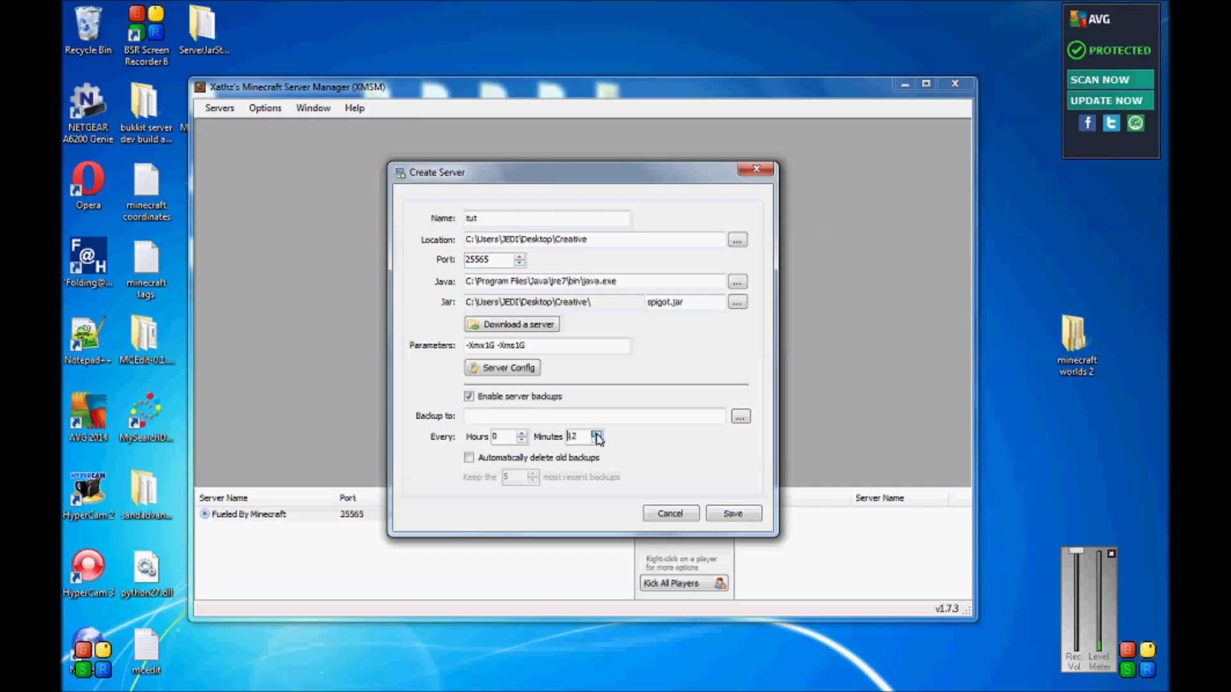
{"action": "left_click", "coordinate": [596, 434]}
{"action": "left_click", "coordinate": [523, 433]}
{"action": "left_click", "coordinate": [734, 514]}
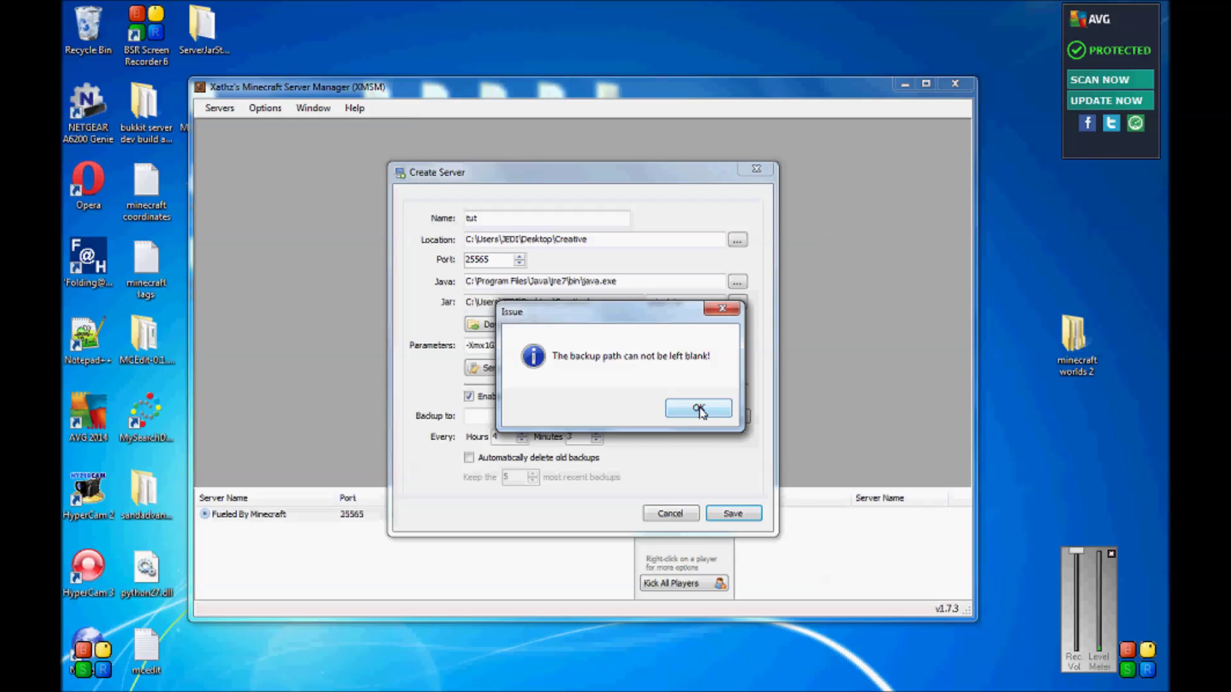
Dismiss the blank-path warning, untick backups, save tut, and select it in the list
{"action": "left_click", "coordinate": [698, 409]}
{"action": "left_click", "coordinate": [469, 397]}
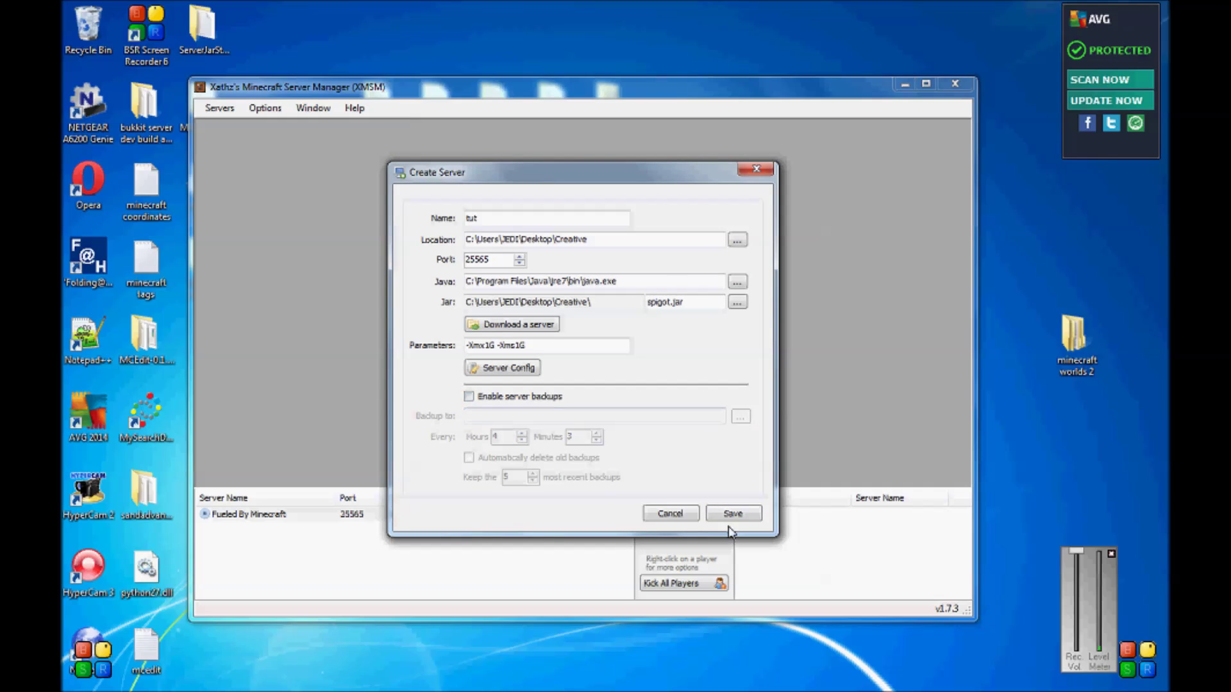
{"action": "left_click", "coordinate": [743, 515]}
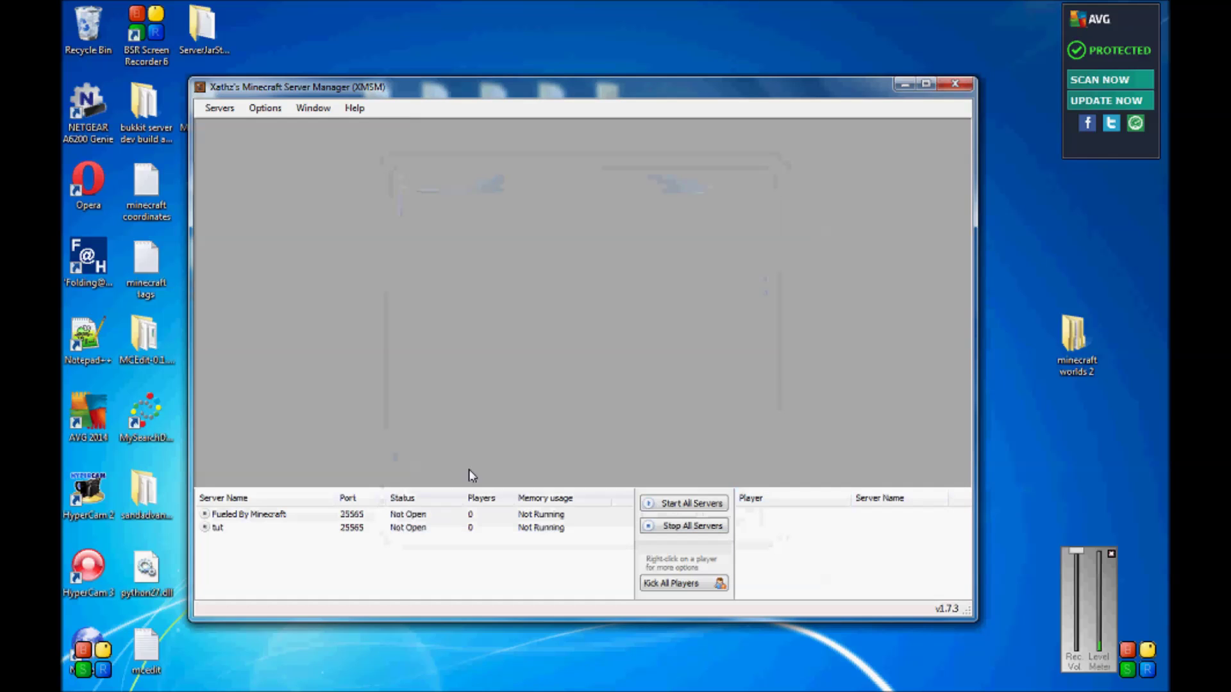
{"action": "left_click", "coordinate": [287, 529]}
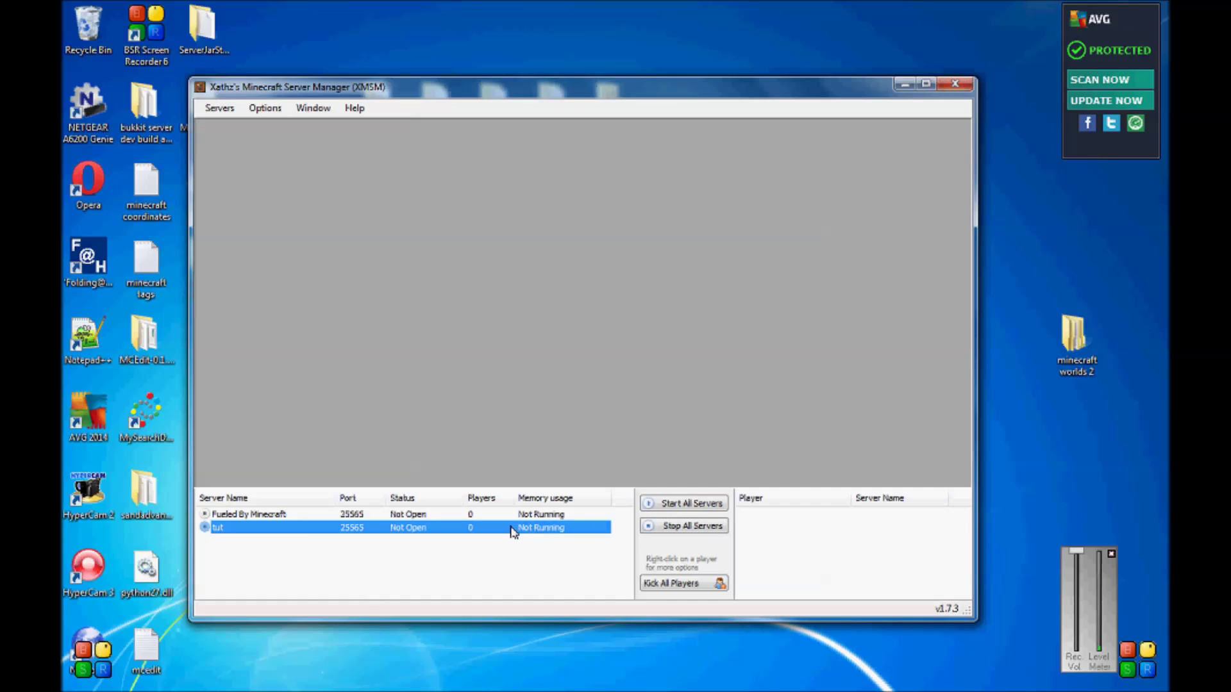
{"action": "left_click", "coordinate": [262, 107]}
{"action": "left_click", "coordinate": [282, 123]}
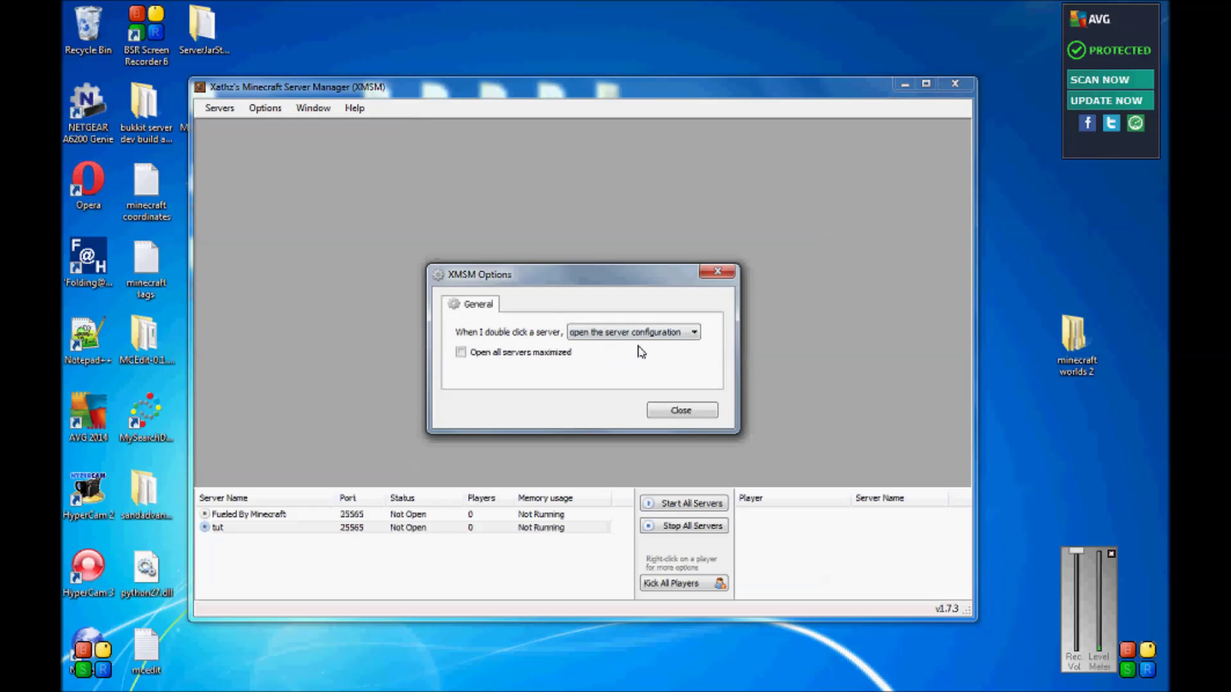
Set double-click to 'open and start the server', then double-click tut to start it
{"action": "left_click", "coordinate": [655, 333]}
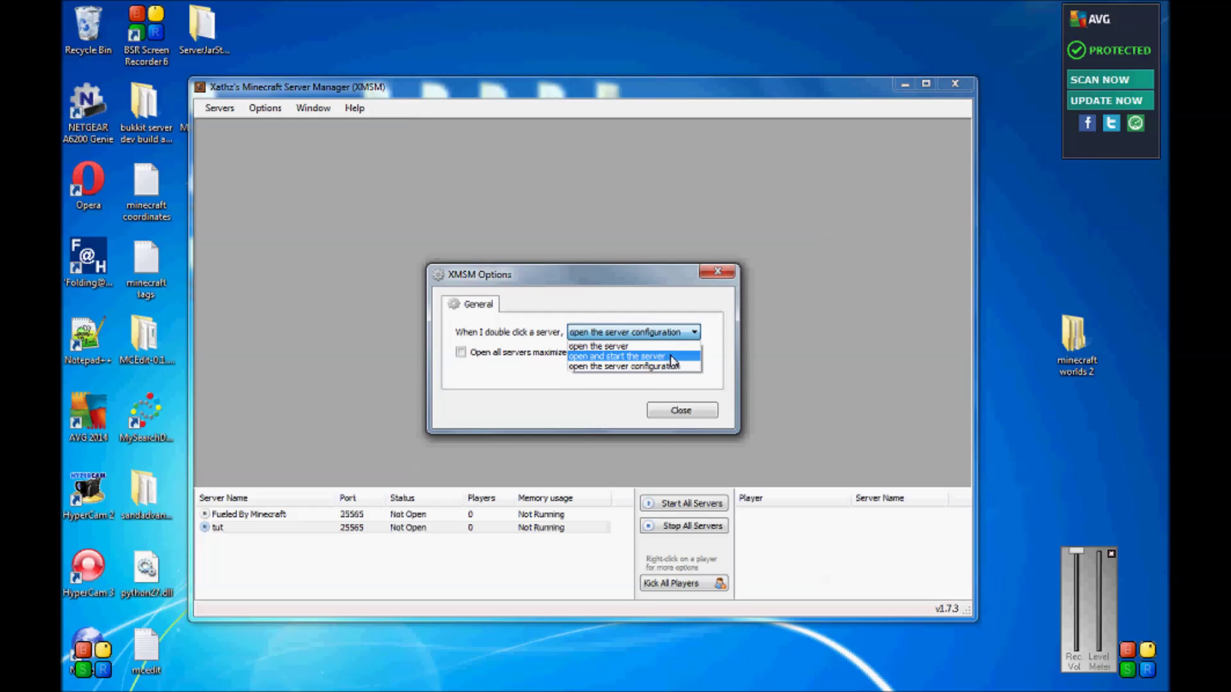
{"action": "left_click", "coordinate": [673, 357]}
{"action": "left_click", "coordinate": [682, 411]}
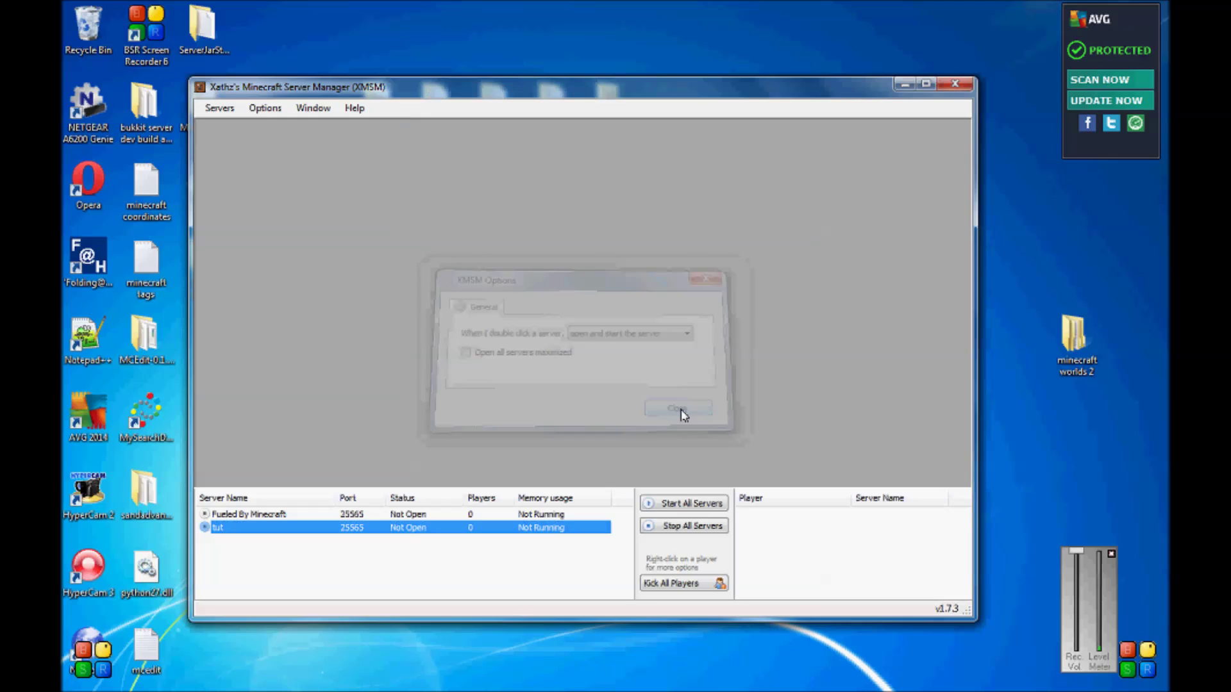
{"action": "double_click", "coordinate": [352, 529]}
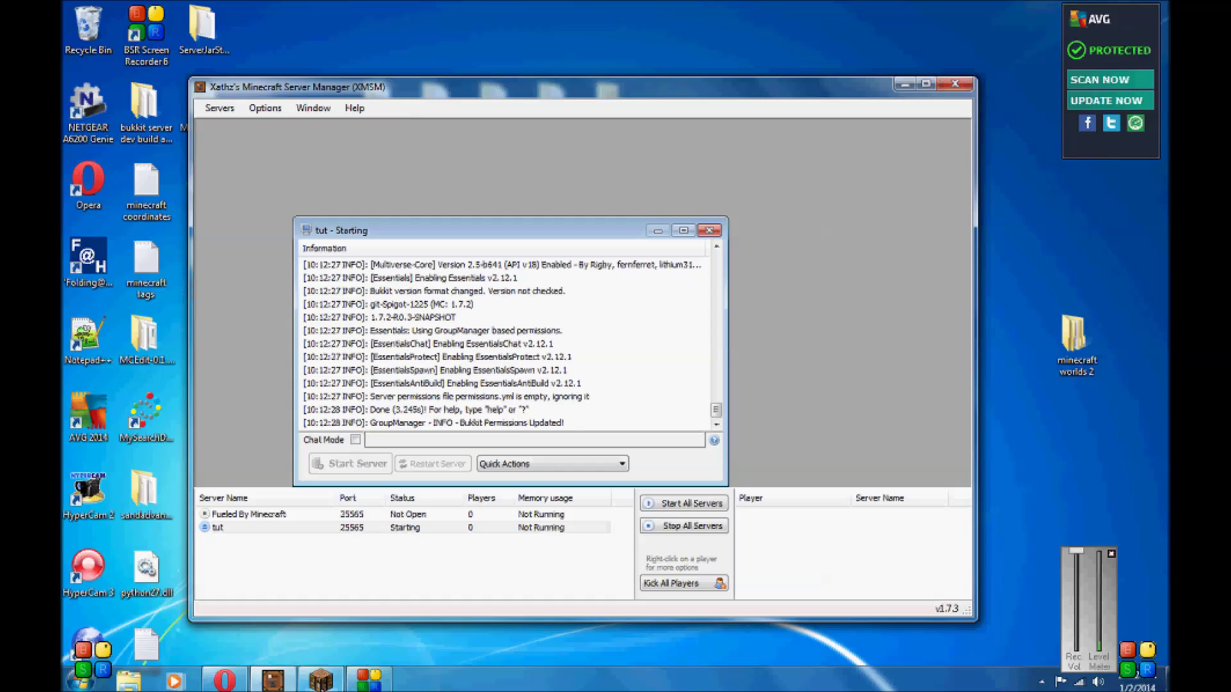
{"action": "left_click", "coordinate": [321, 679]}
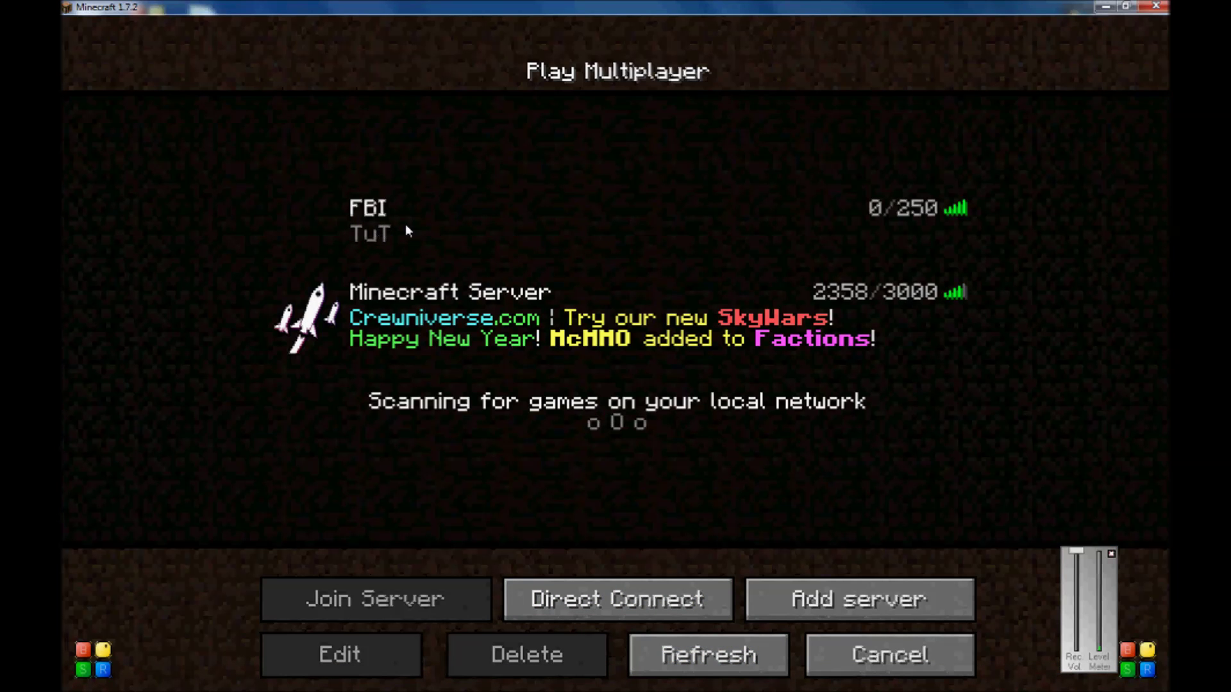
Join the TuT server from the multiplayer list and move around the dirt pit
{"action": "double_click", "coordinate": [425, 226]}
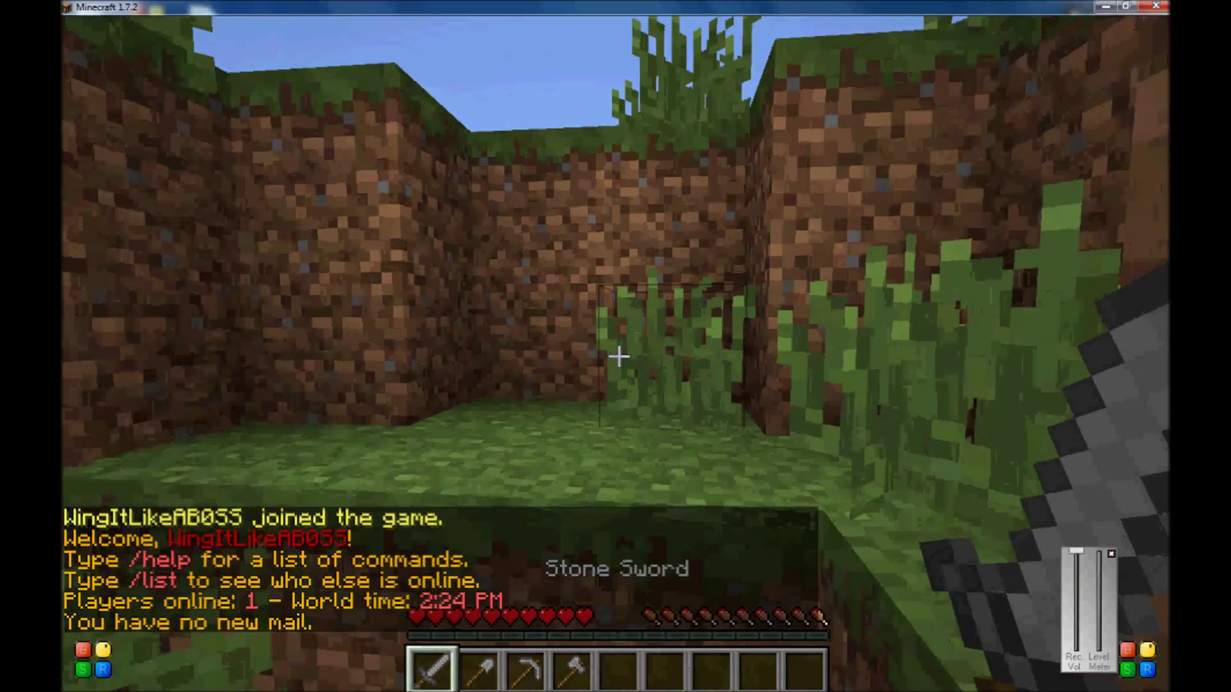
{"action": "key", "text": "w"}
{"action": "key", "text": "space"}
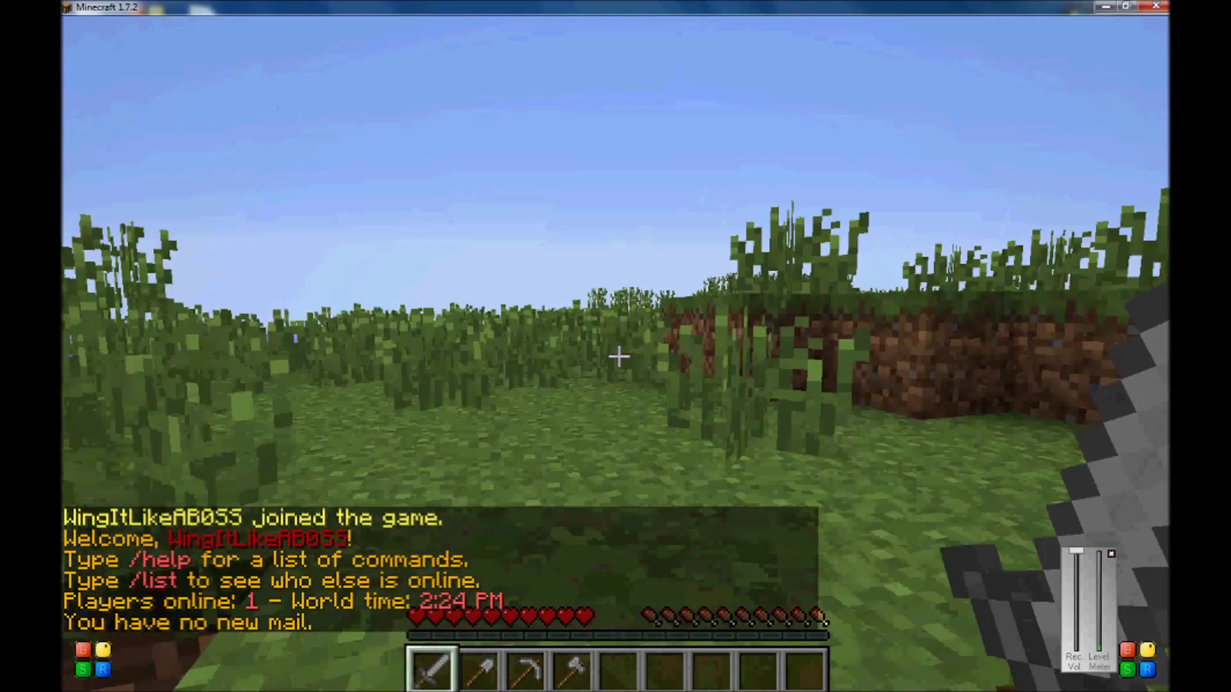
{"action": "key", "text": "w"}
{"action": "key", "text": "space"}
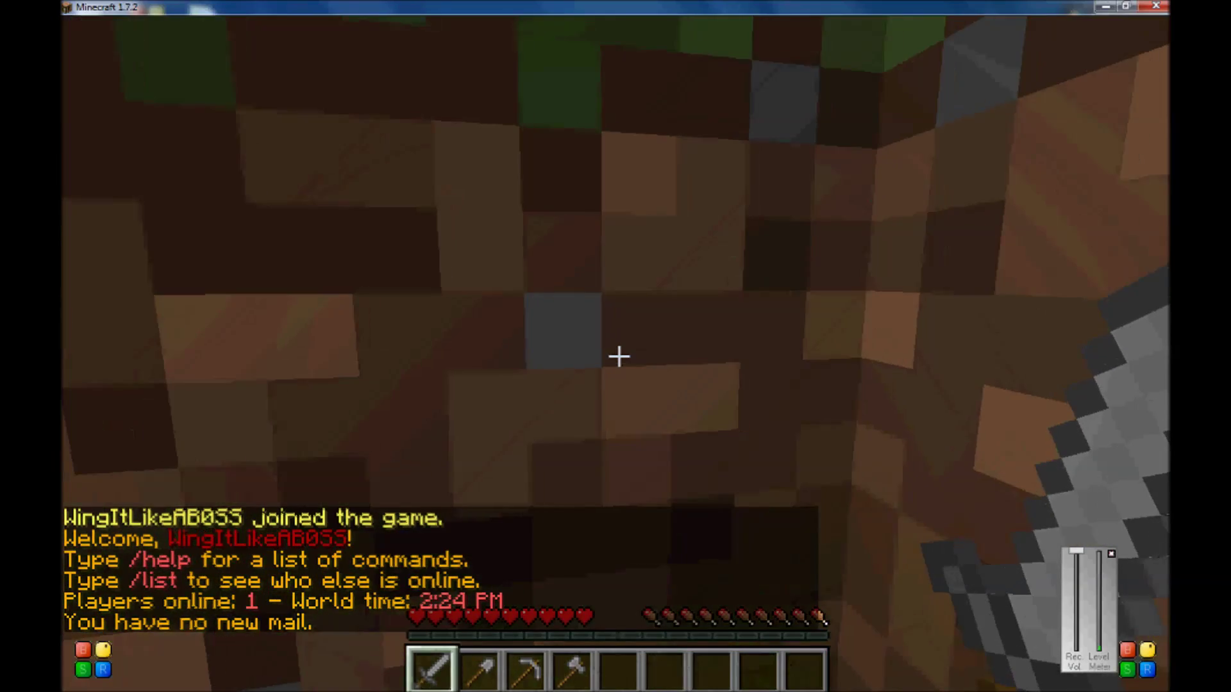
Switch to creative with /gmc, fly over the grass field, and pause to the game menu
{"action": "key", "text": "slash"}
{"action": "type", "text": "gm"}
{"action": "key", "text": "Return"}
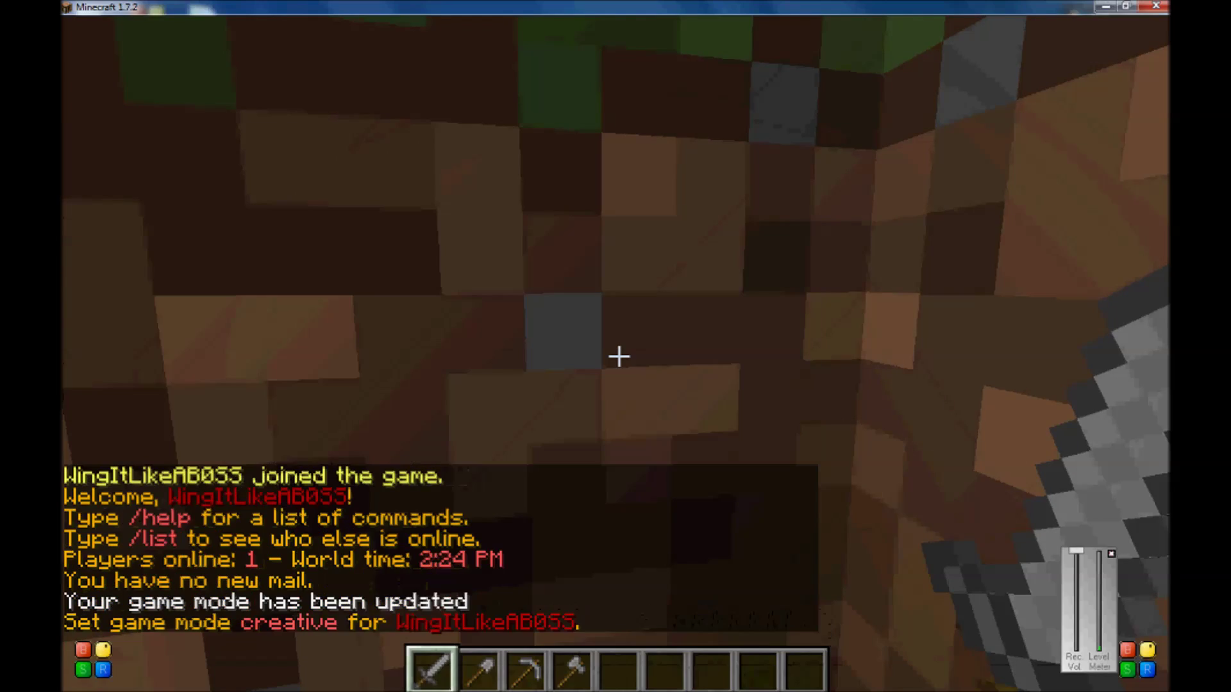
{"action": "key", "text": "space"}
{"action": "key", "text": "space"}
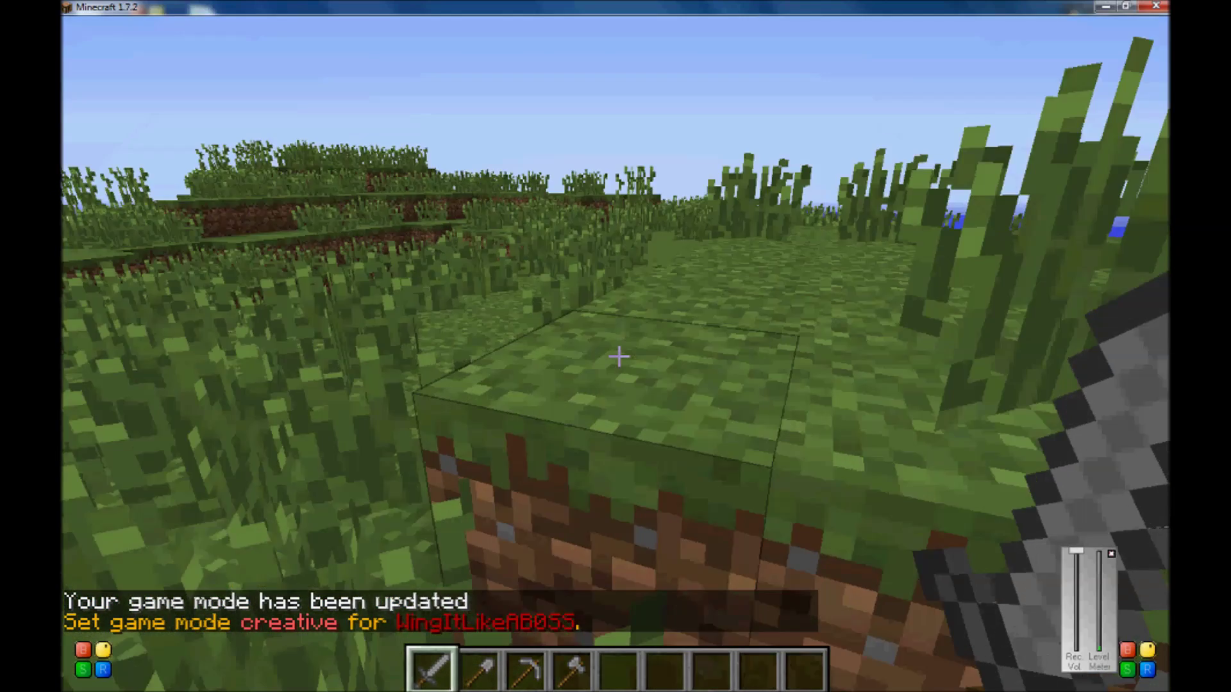
{"action": "mouse_move", "coordinate": [620, 357]}
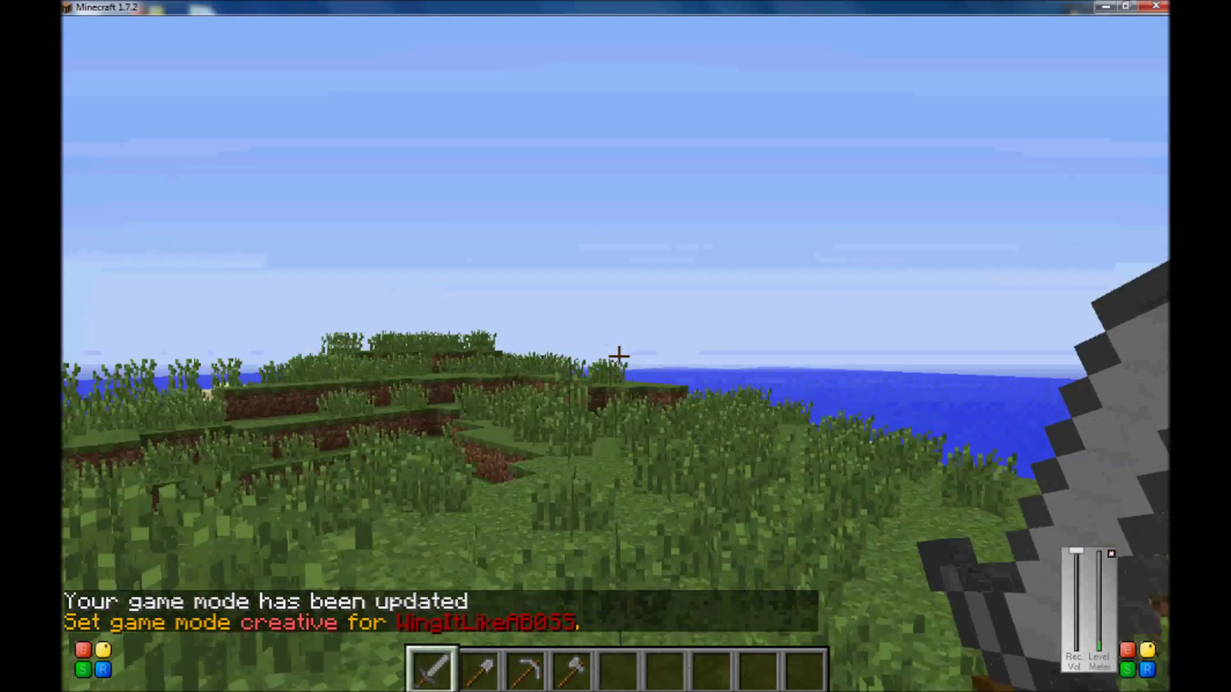
{"action": "key", "text": "w"}
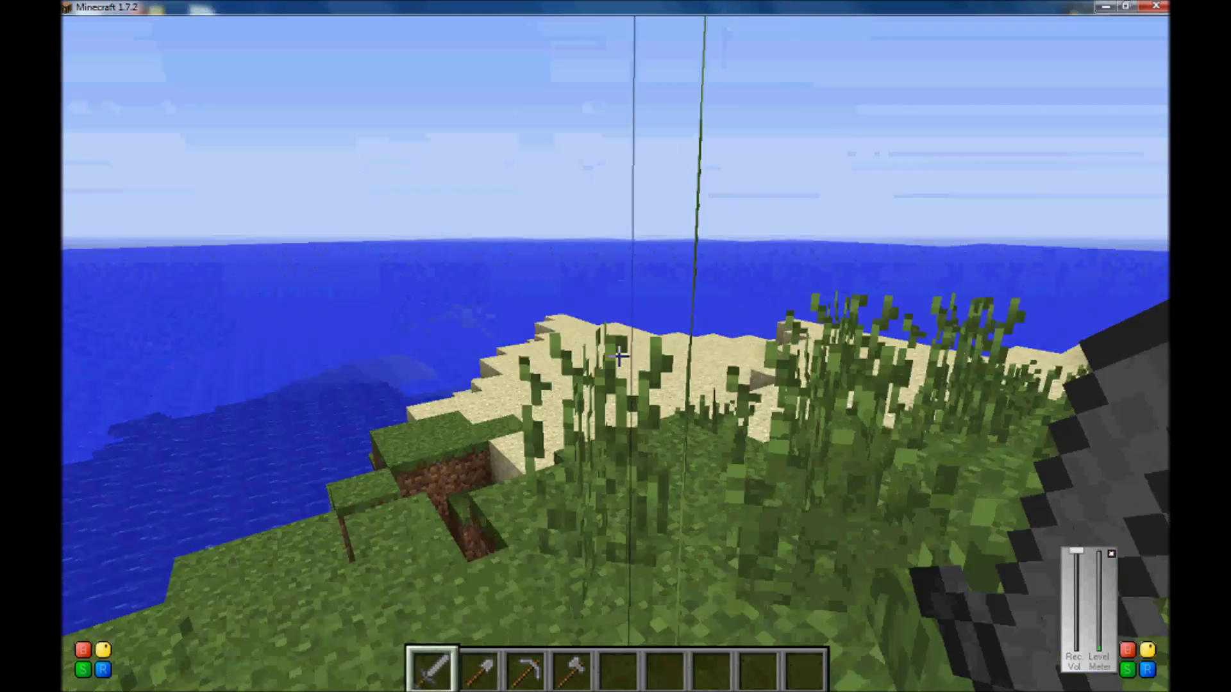
{"action": "key", "text": "Escape"}
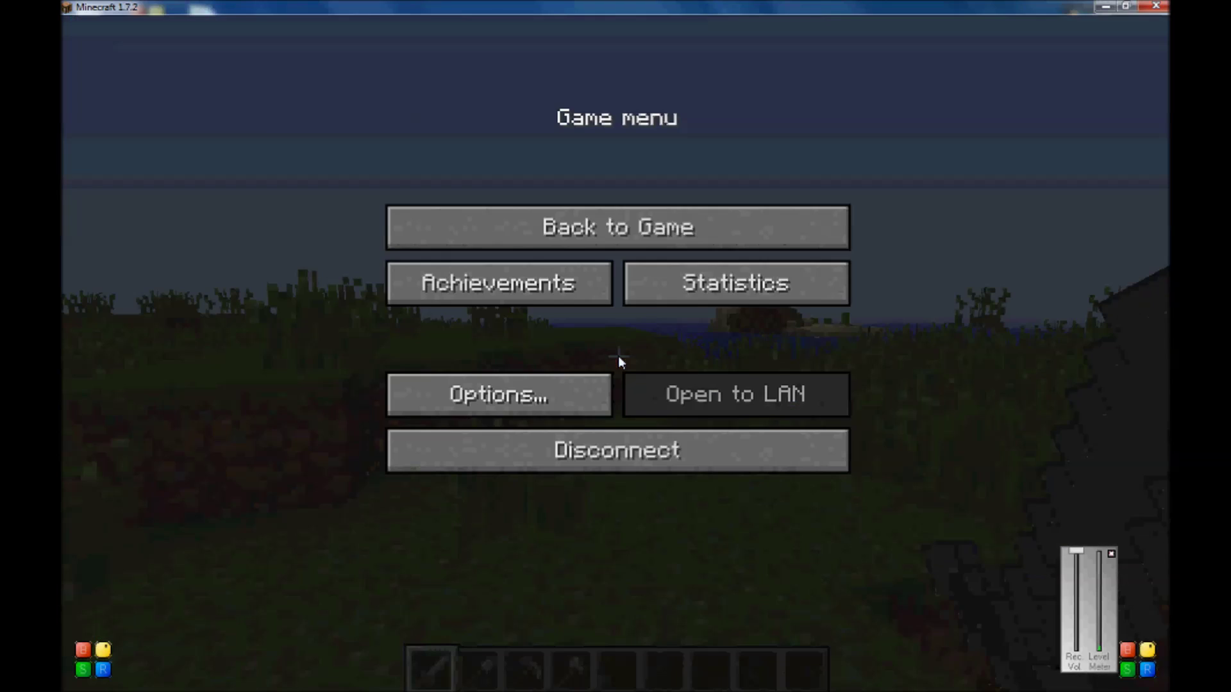
{"action": "mouse_move", "coordinate": [356, 681]}
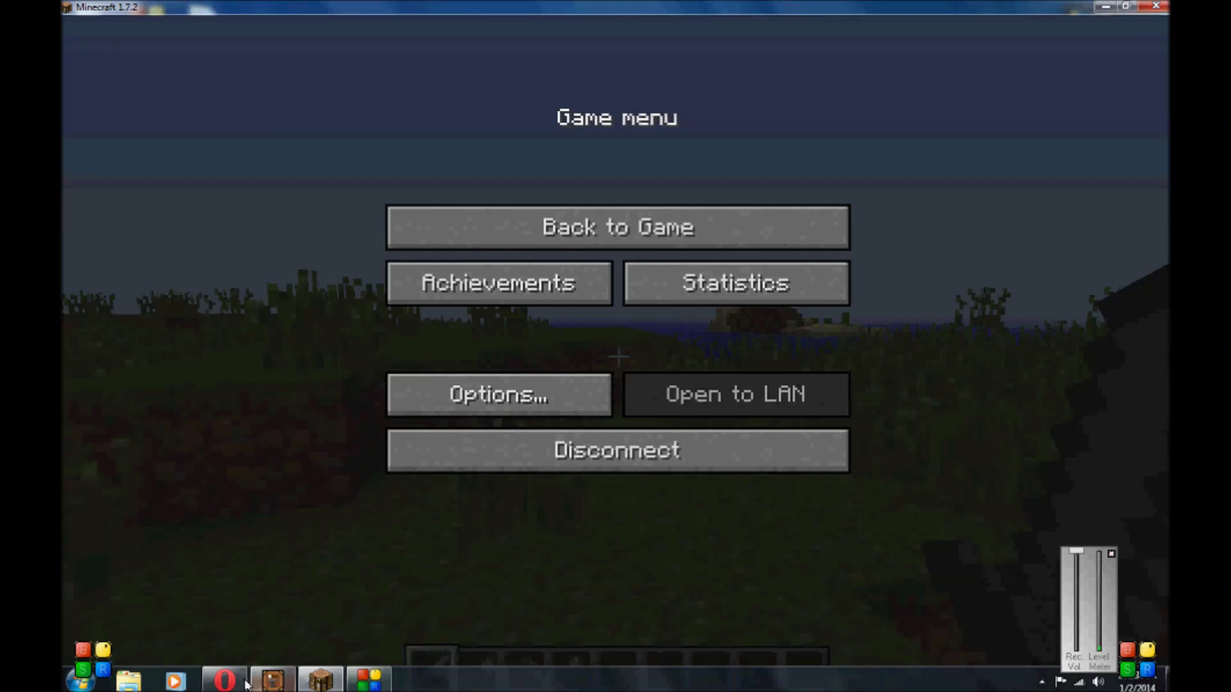
{"action": "left_click", "coordinate": [282, 681]}
Maximize the tut console and stop all servers, answering Yes in Close all?
{"action": "left_click", "coordinate": [683, 231]}
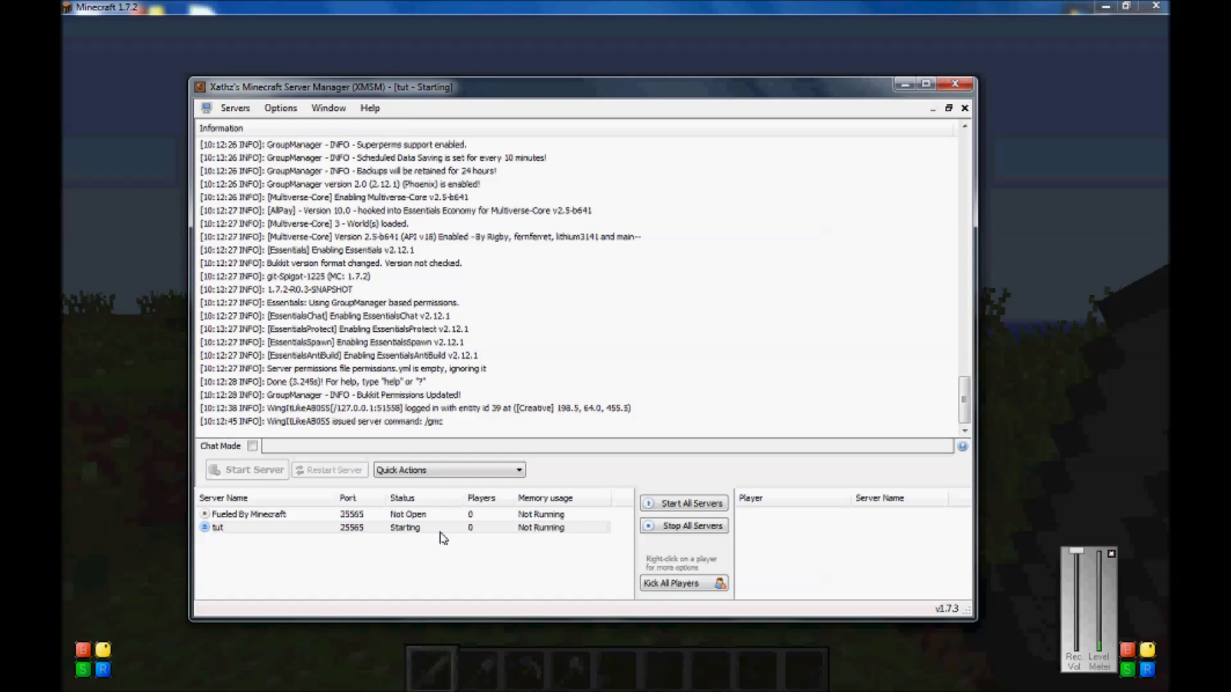
{"action": "left_click", "coordinate": [669, 532]}
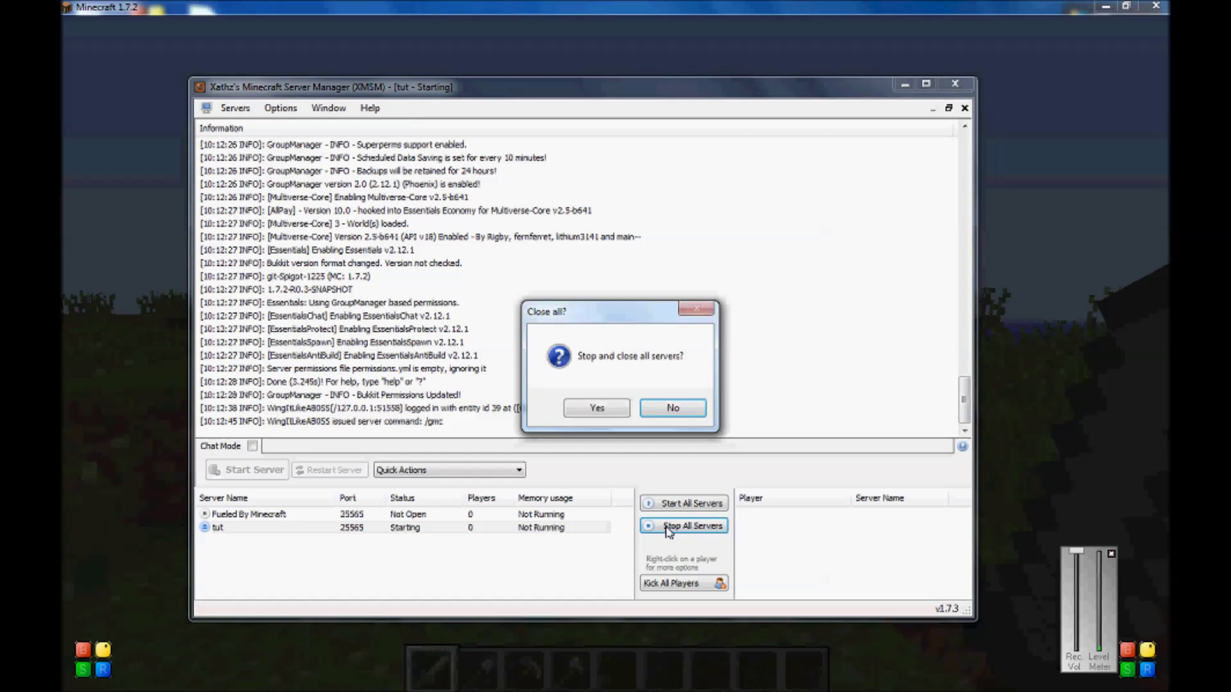
{"action": "left_click", "coordinate": [603, 409]}
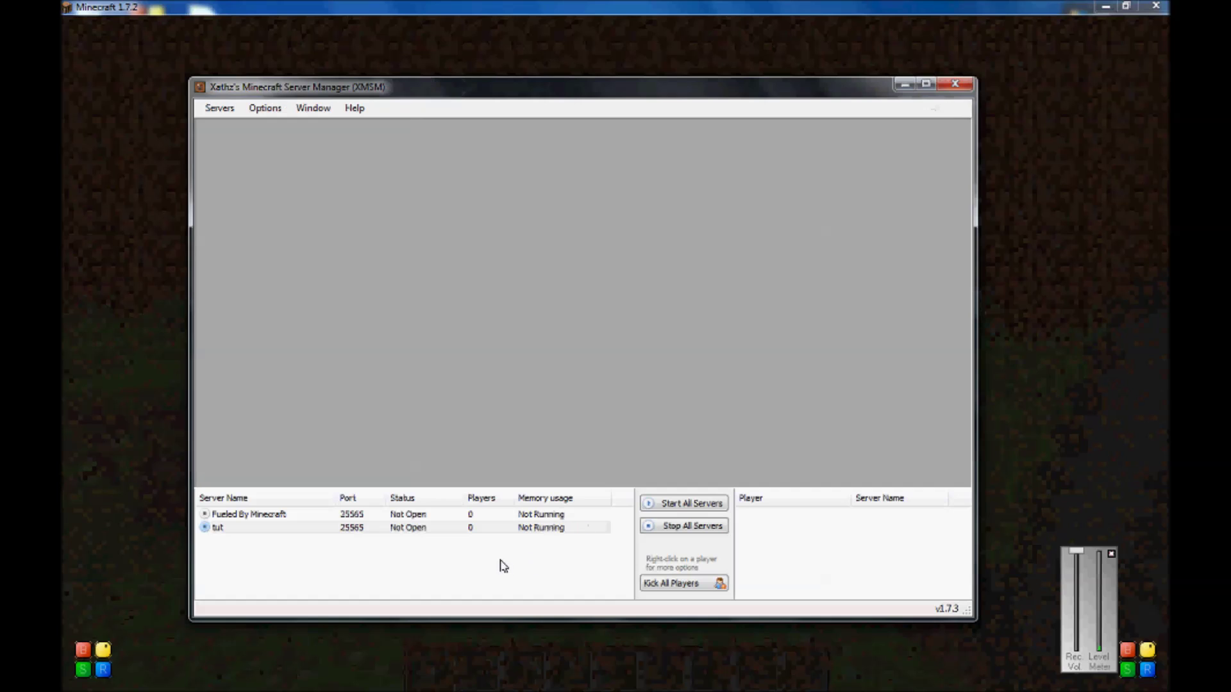
{"action": "left_click", "coordinate": [560, 60]}
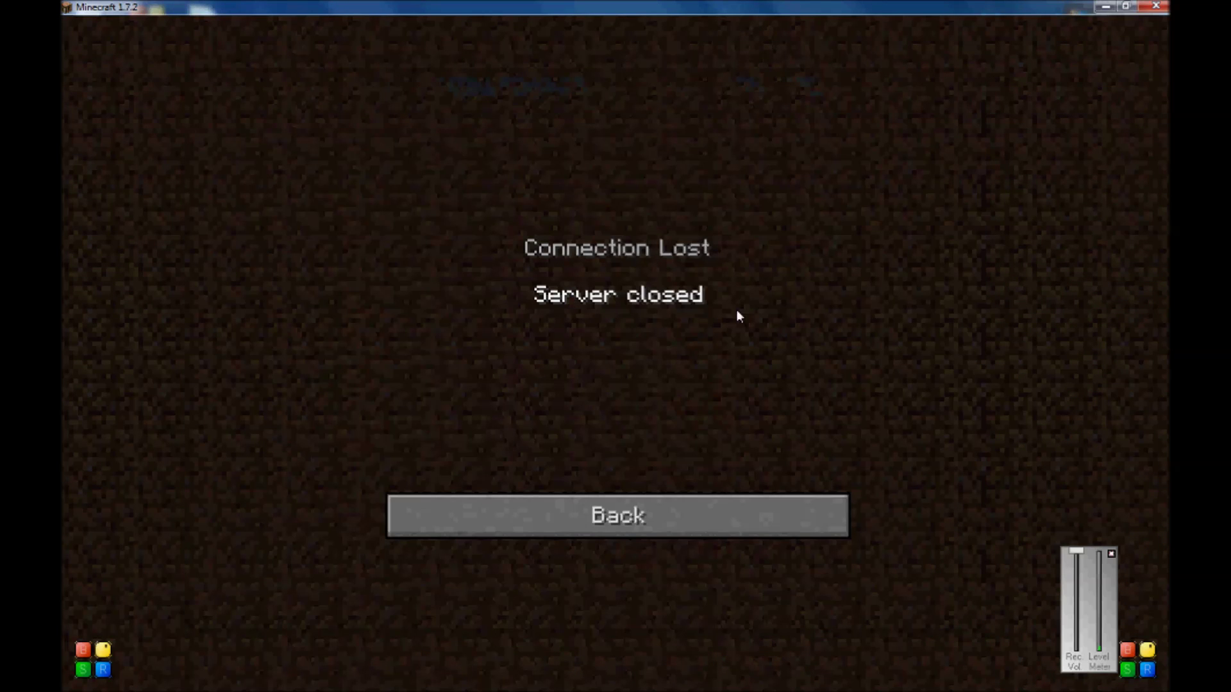
Leave Minecraft's Connection Lost screen for the server list and bring XMSM to the front
{"action": "left_click", "coordinate": [605, 544]}
{"action": "left_click", "coordinate": [369, 681]}
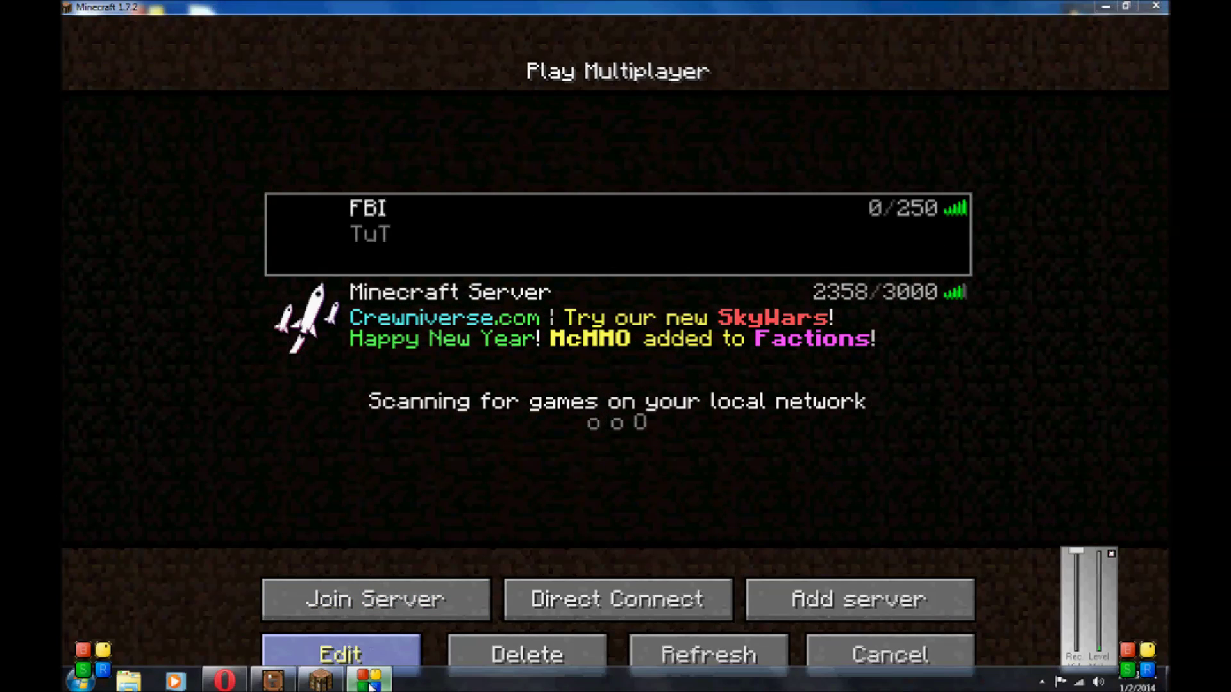
{"action": "left_click", "coordinate": [370, 682]}
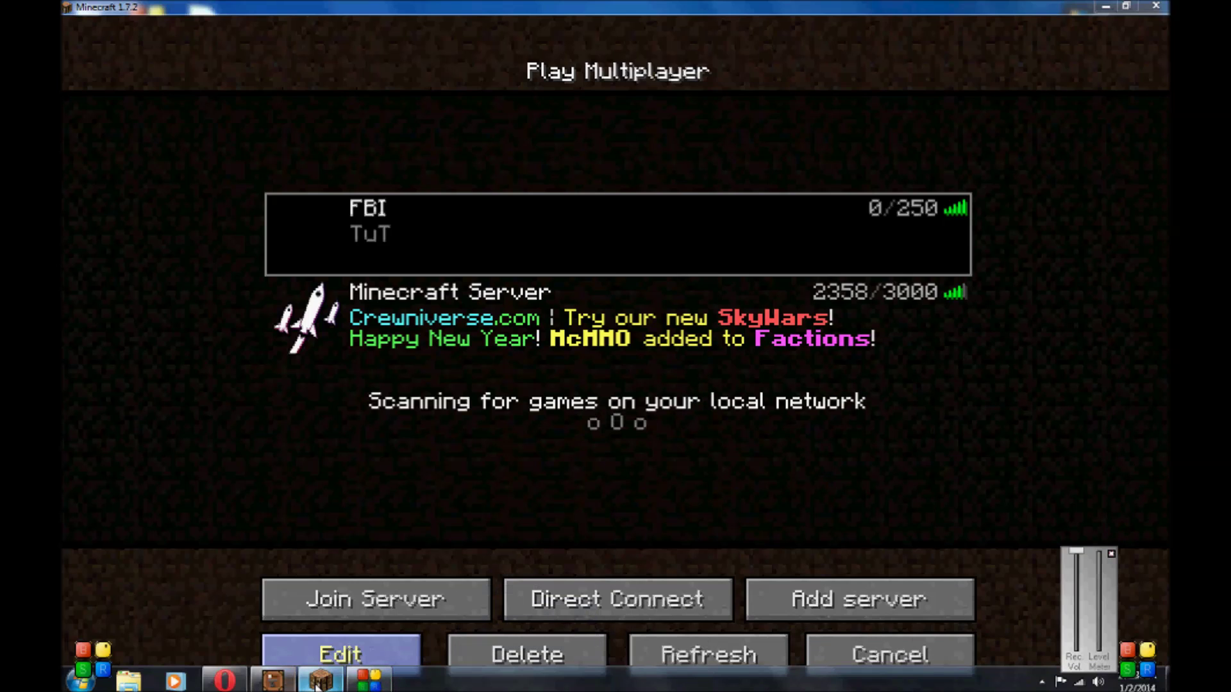
{"action": "left_click", "coordinate": [273, 682]}
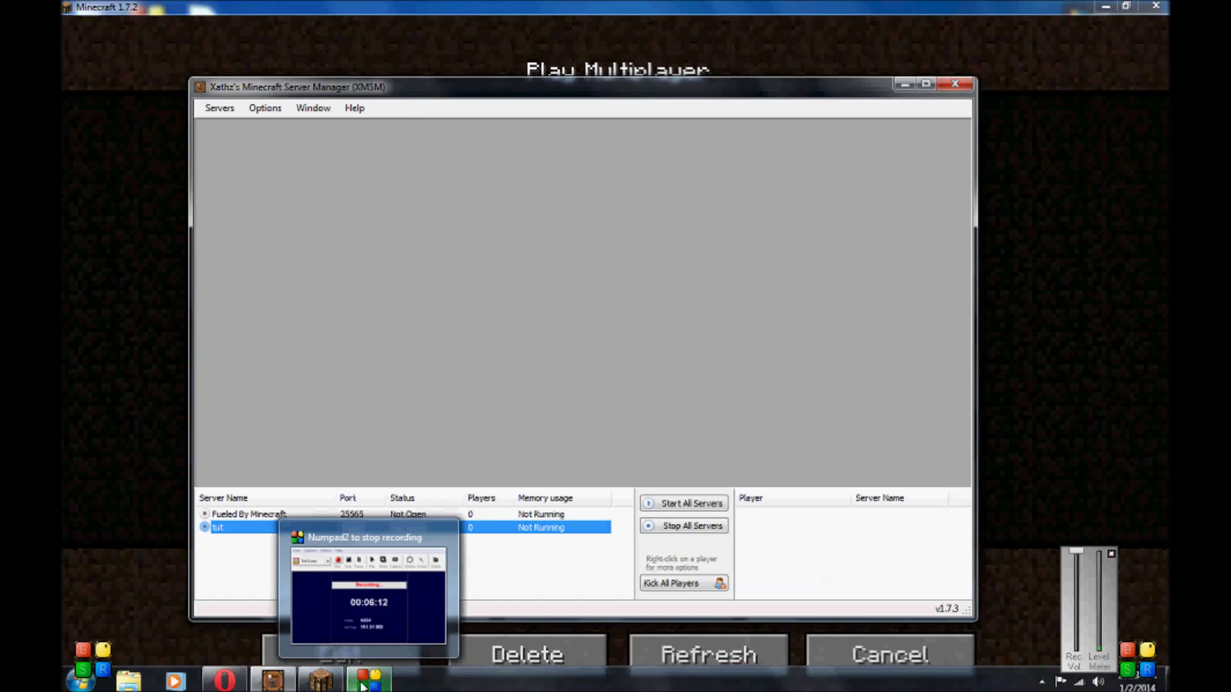
{"action": "left_click", "coordinate": [363, 683]}
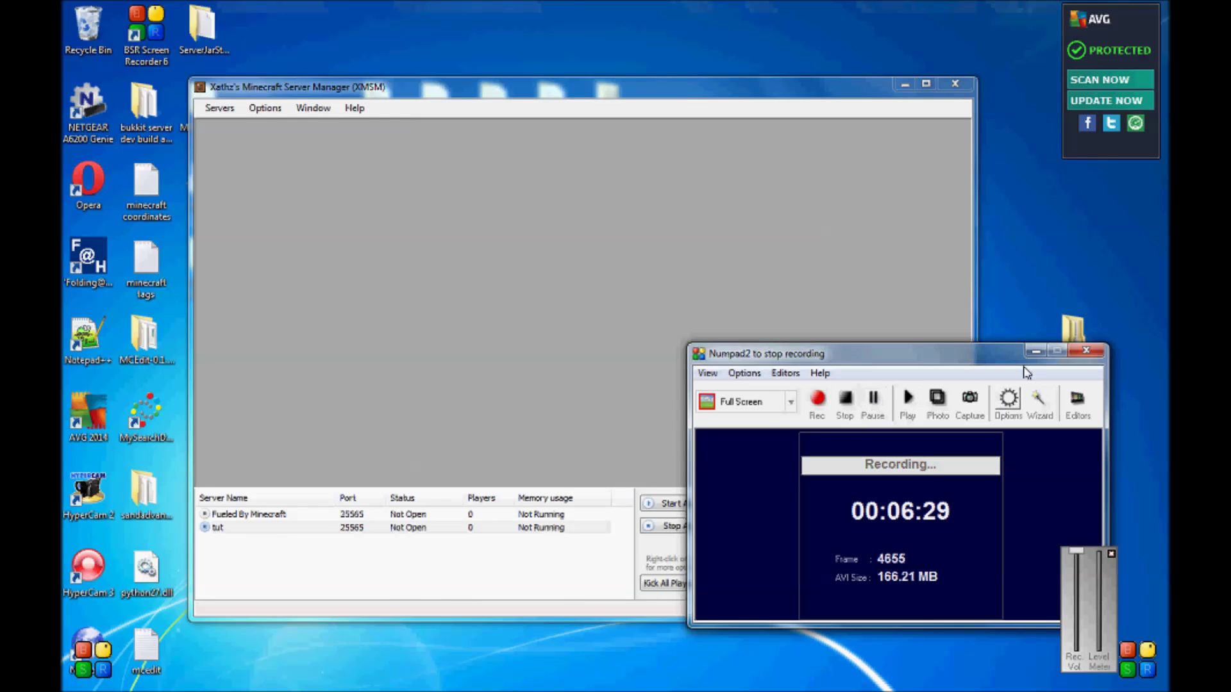
In Options, set 'When I double click a server' to 'open the server configuration'
{"action": "left_click", "coordinate": [1033, 352]}
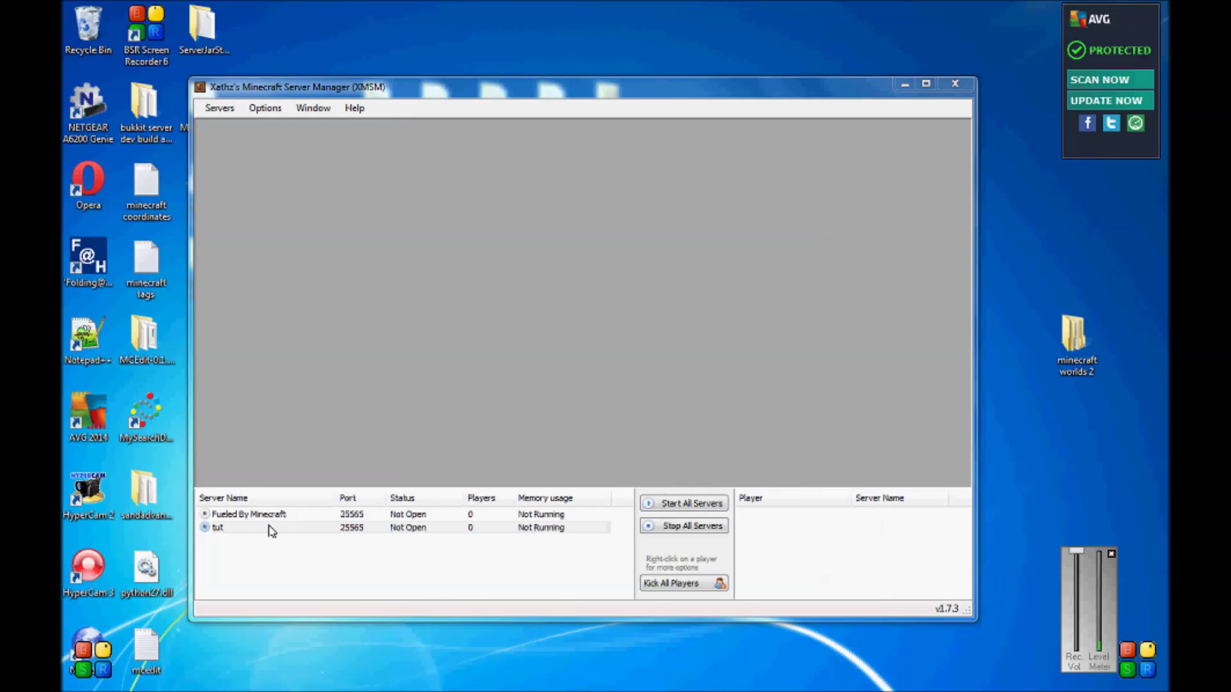
{"action": "left_click", "coordinate": [307, 528]}
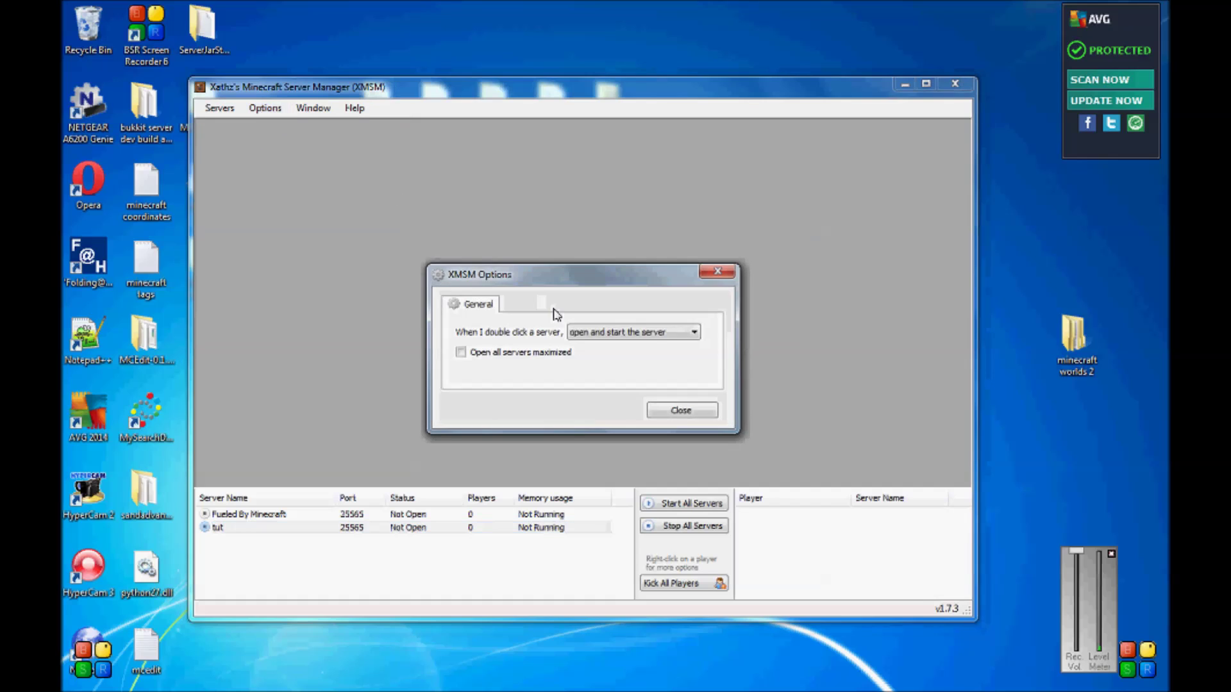
{"action": "left_click", "coordinate": [638, 333]}
{"action": "left_click", "coordinate": [642, 368]}
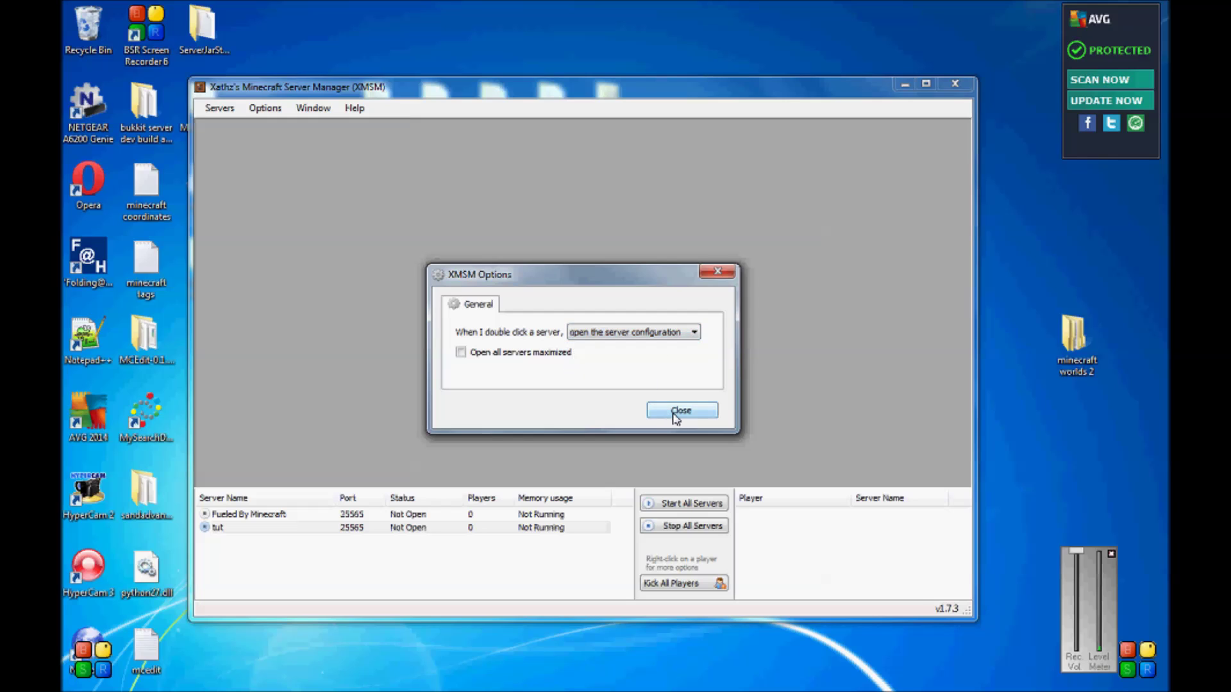
{"action": "left_click", "coordinate": [681, 411]}
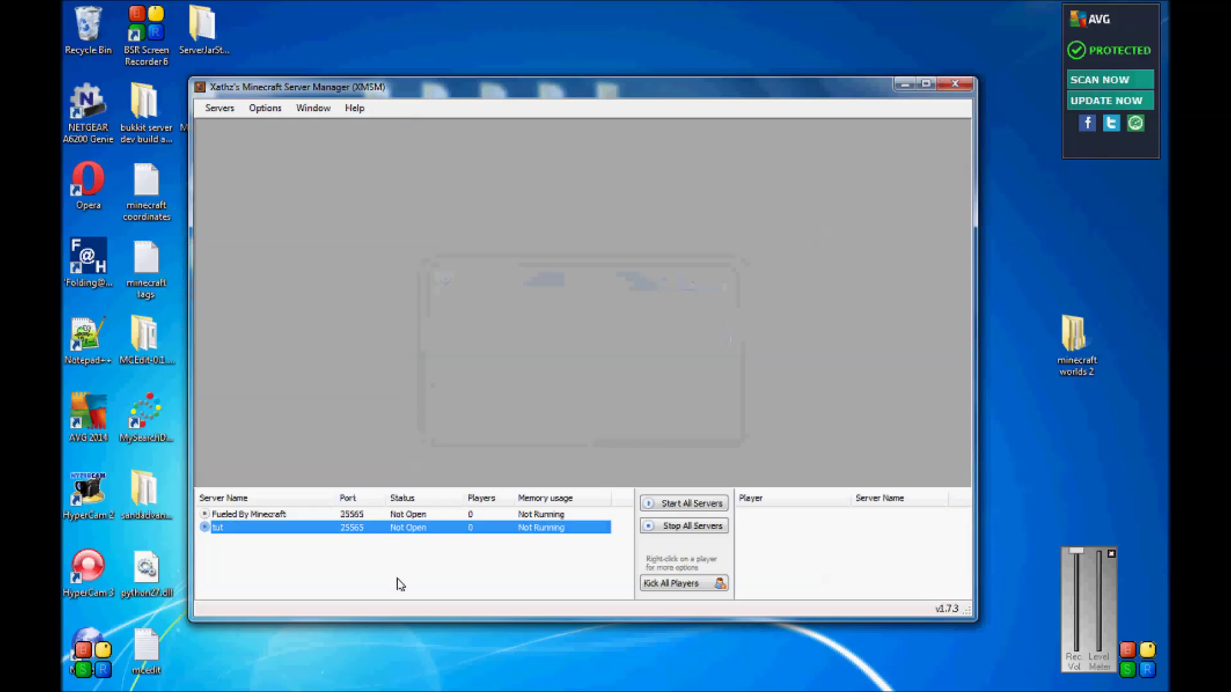
Open tut's server configuration, save it, then open Manage Servers
{"action": "double_click", "coordinate": [368, 532]}
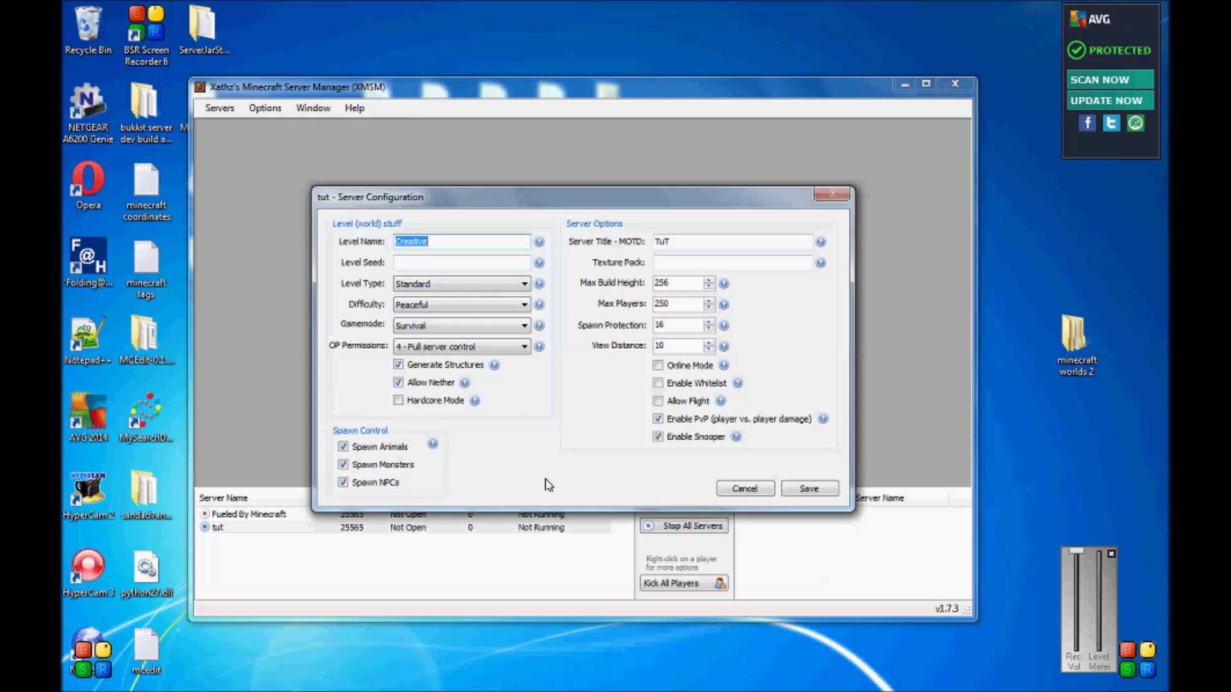
{"action": "left_click", "coordinate": [809, 490]}
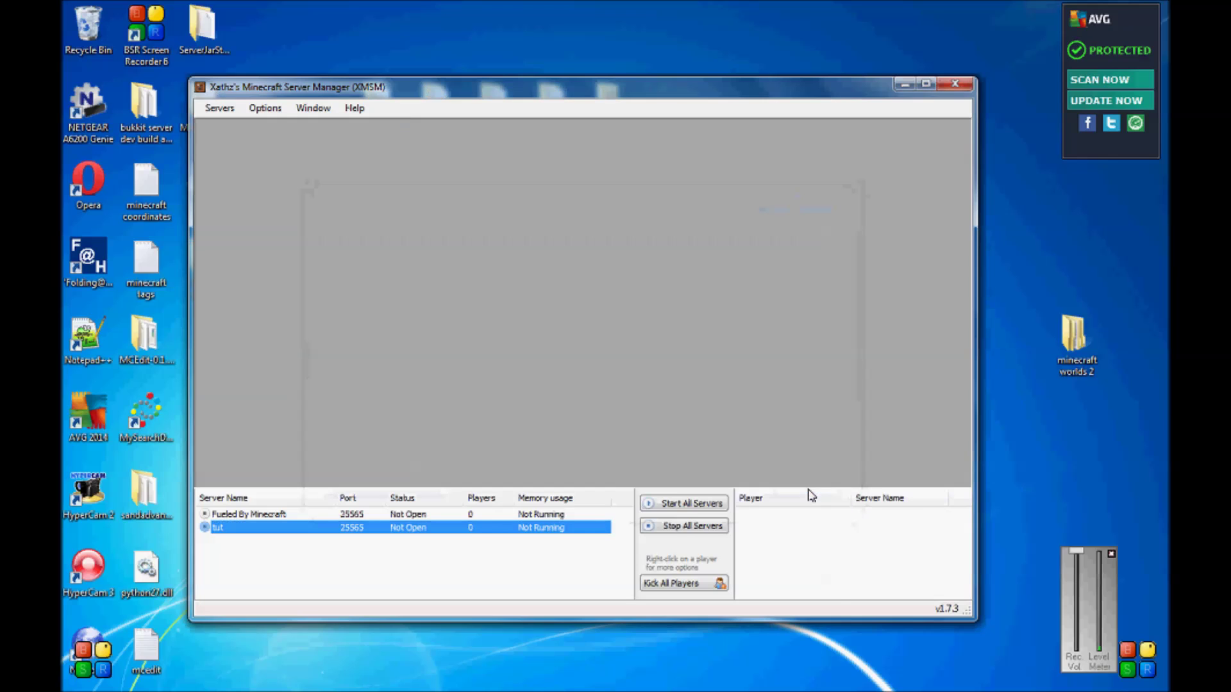
{"action": "left_click", "coordinate": [221, 108]}
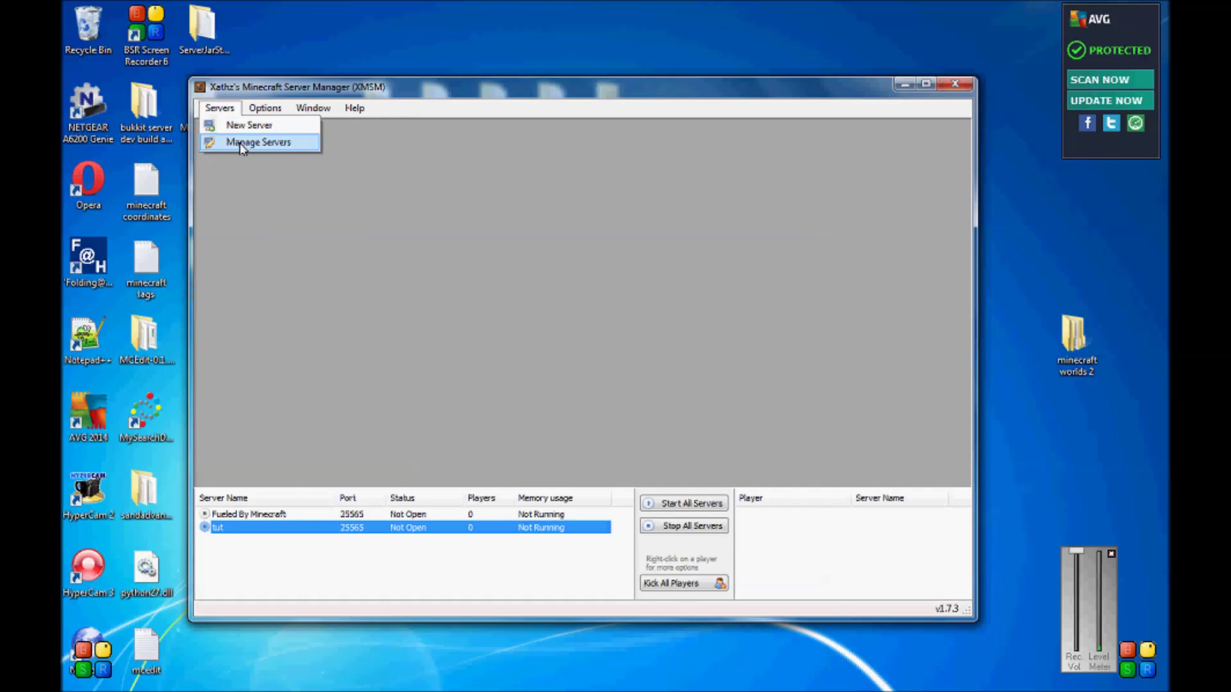
{"action": "left_click", "coordinate": [242, 143]}
Replace tut's -Xmx1G -Xms1G parameters with -Xmx6G -XX:MaxPermSize=128M and click Save
{"action": "left_click", "coordinate": [688, 232]}
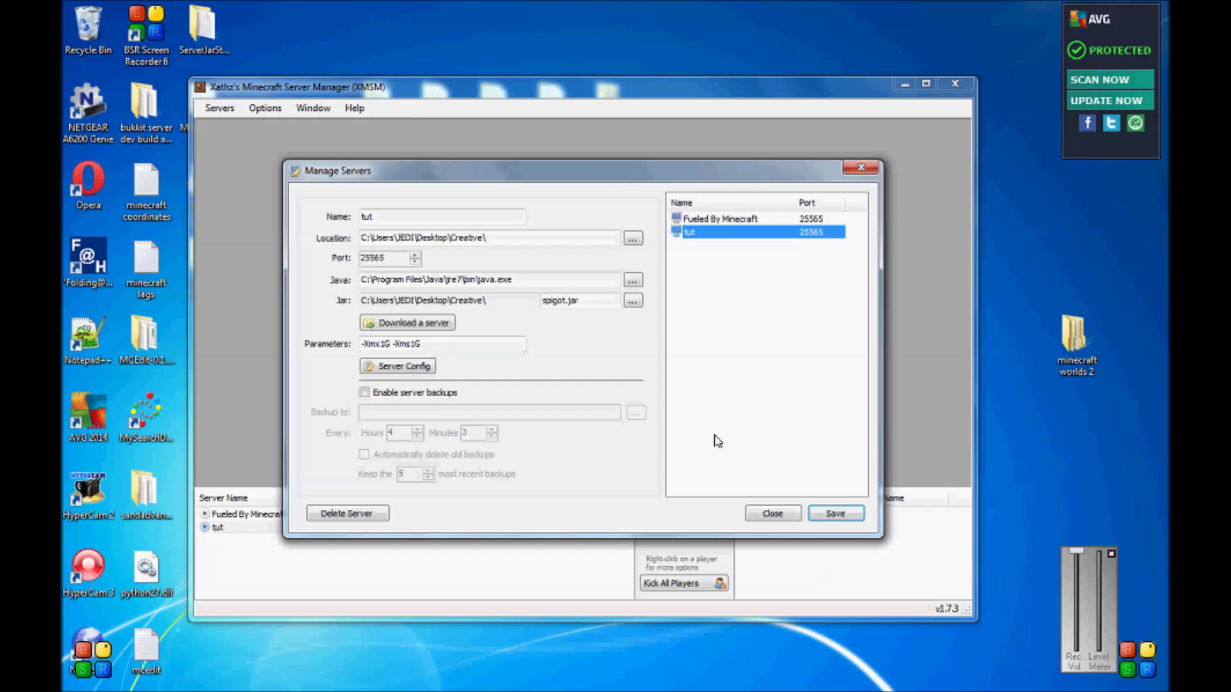
{"action": "left_click", "coordinate": [771, 513]}
{"action": "left_click", "coordinate": [219, 108]}
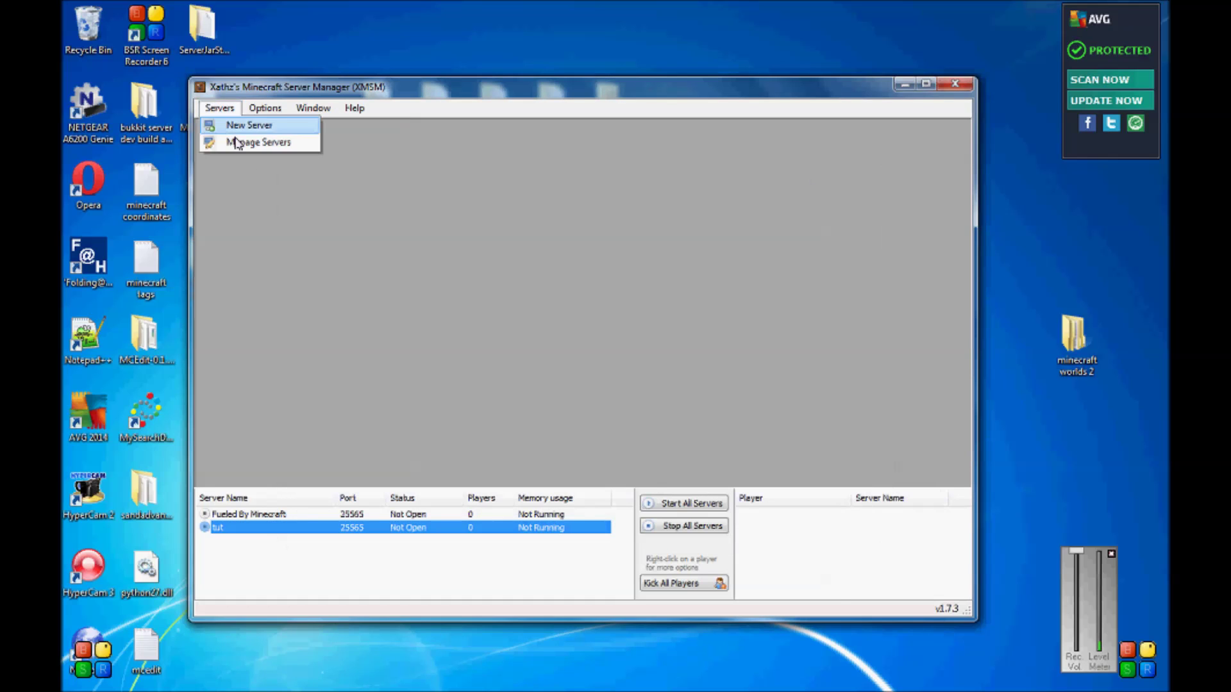
{"action": "left_click", "coordinate": [241, 144]}
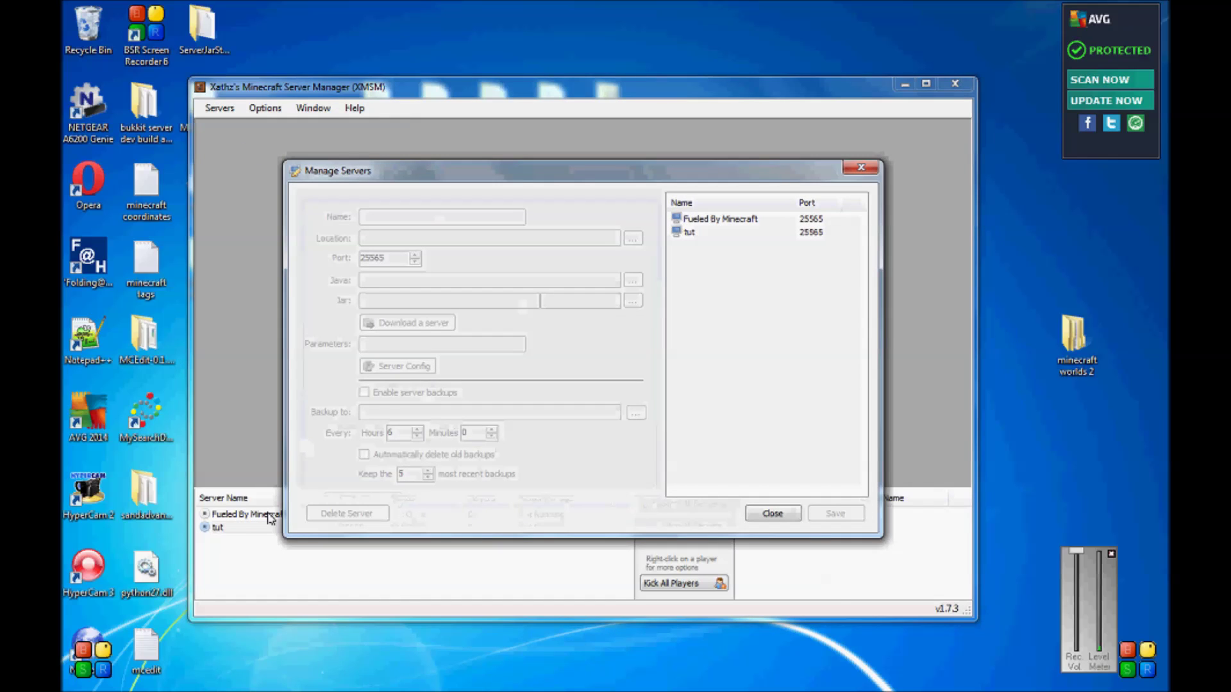
{"action": "left_click", "coordinate": [707, 235]}
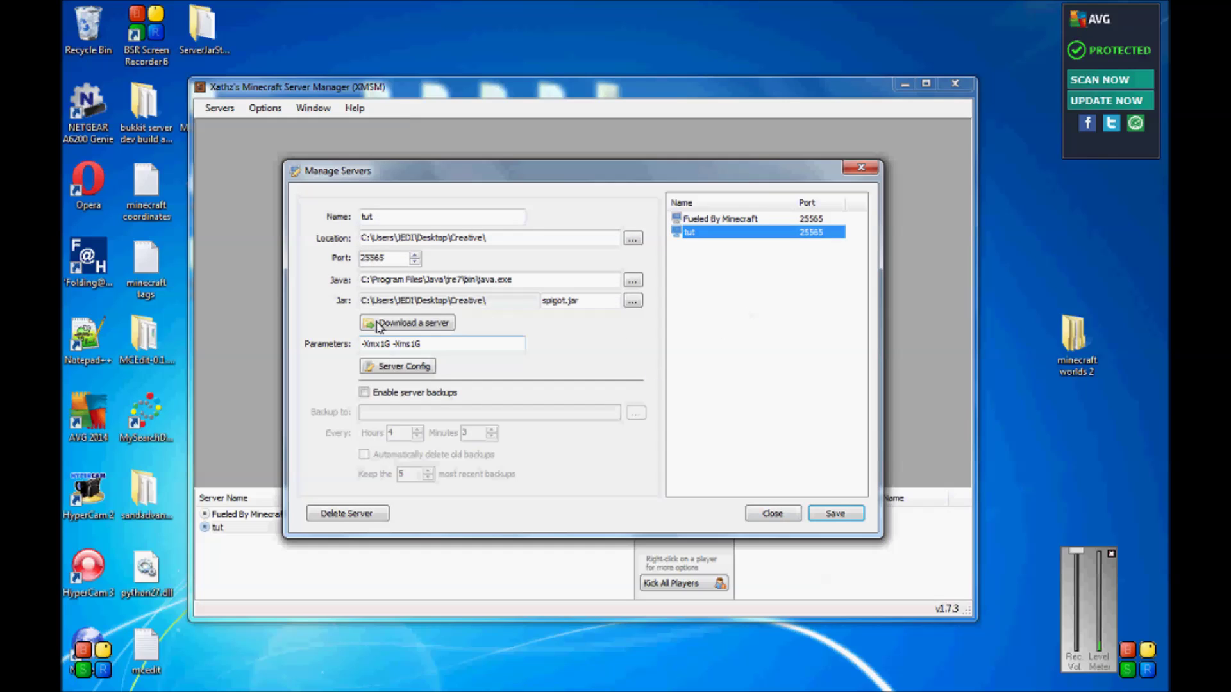
{"action": "left_click_drag", "start_coordinate": [441, 345], "coordinate": [346, 348]}
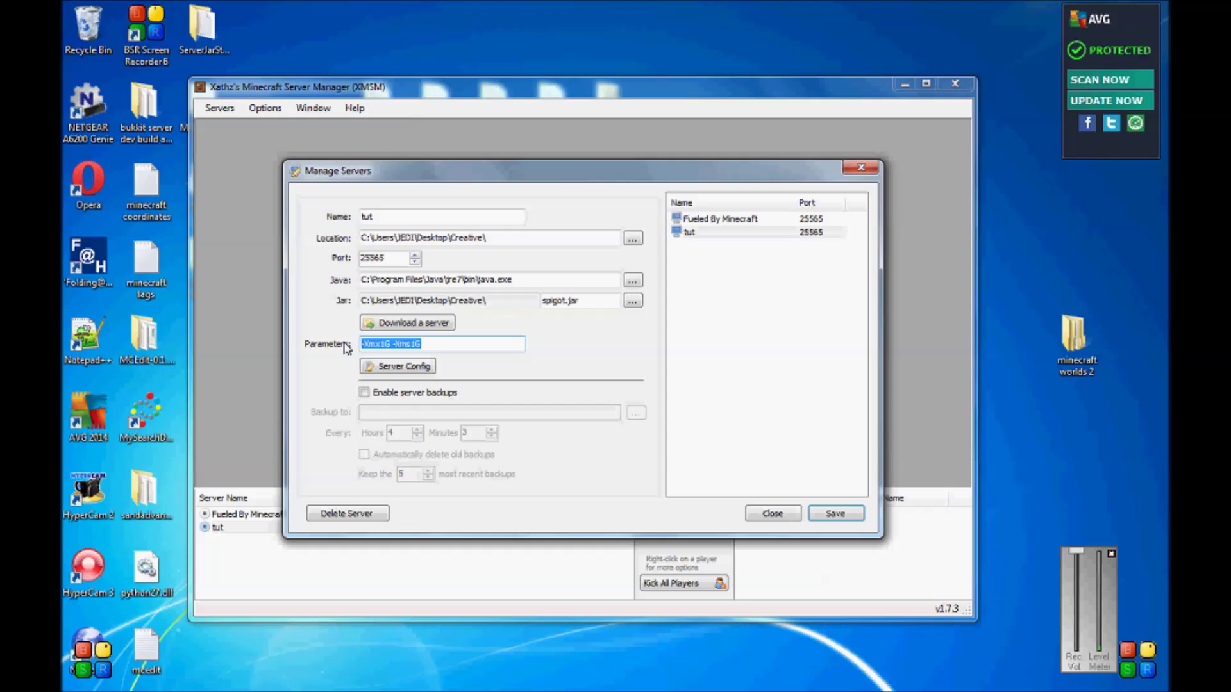
{"action": "type", "text": "-Xmx6G -XX:MaxPermSize=128M -jar spigot.jar"}
{"action": "key", "text": "BackSpace"}
{"action": "key", "text": "BackSpace"}
{"action": "key", "text": "BackSpace"}
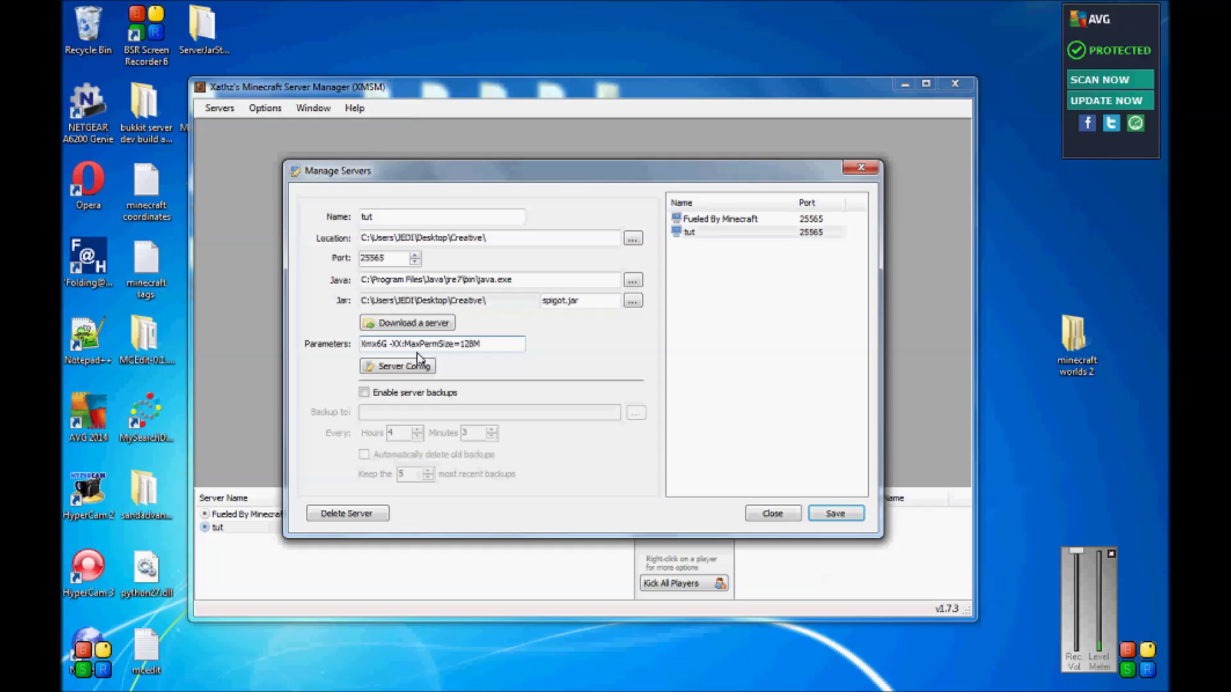
{"action": "left_click", "coordinate": [831, 512]}
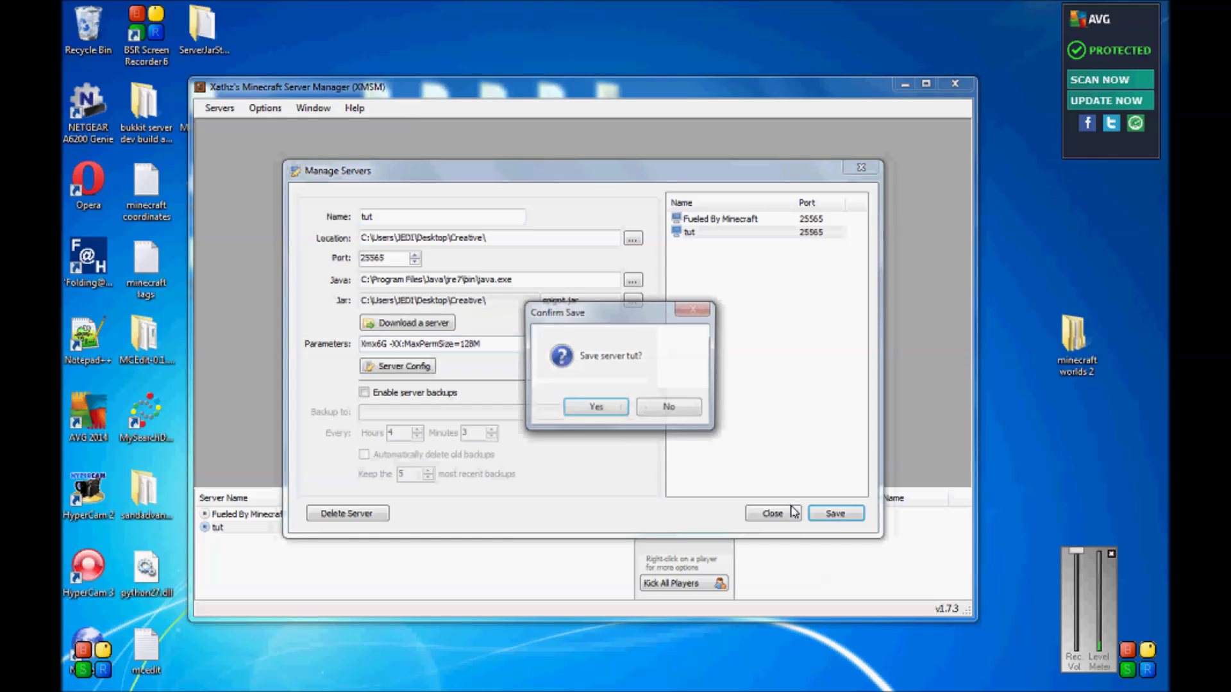
Confirm saving tut, close Manage Servers, and cancel tut's configuration dialog
{"action": "left_click", "coordinate": [596, 410]}
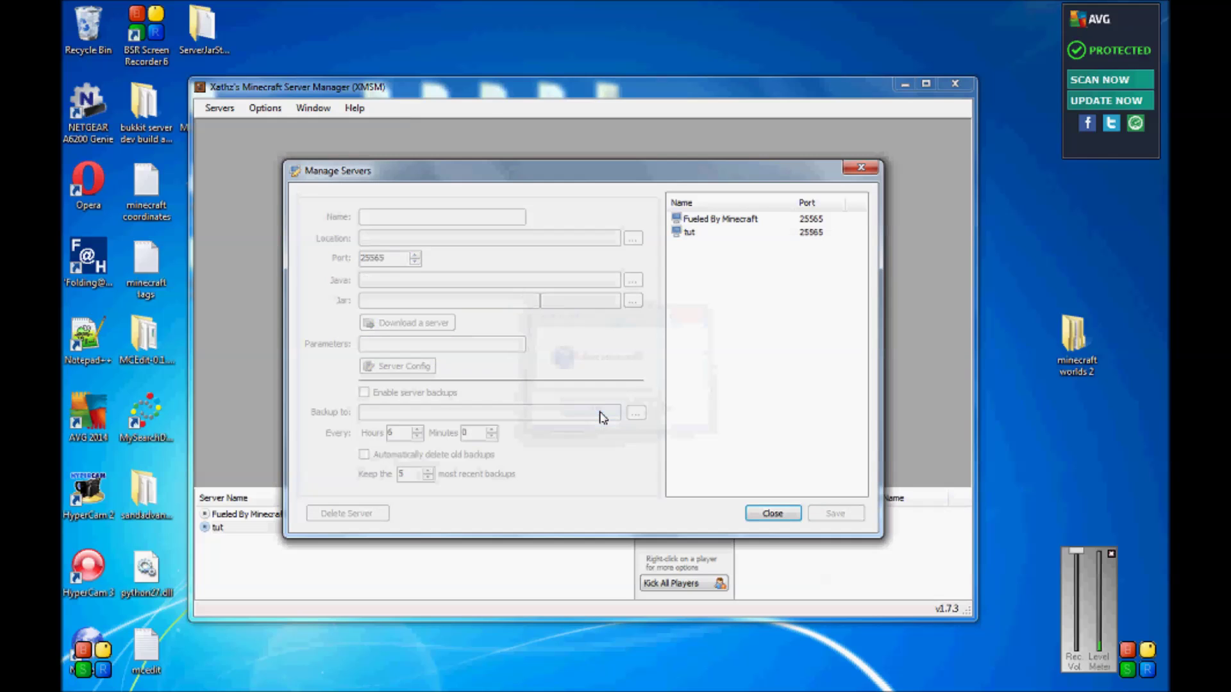
{"action": "left_click", "coordinate": [772, 513]}
{"action": "double_click", "coordinate": [236, 529]}
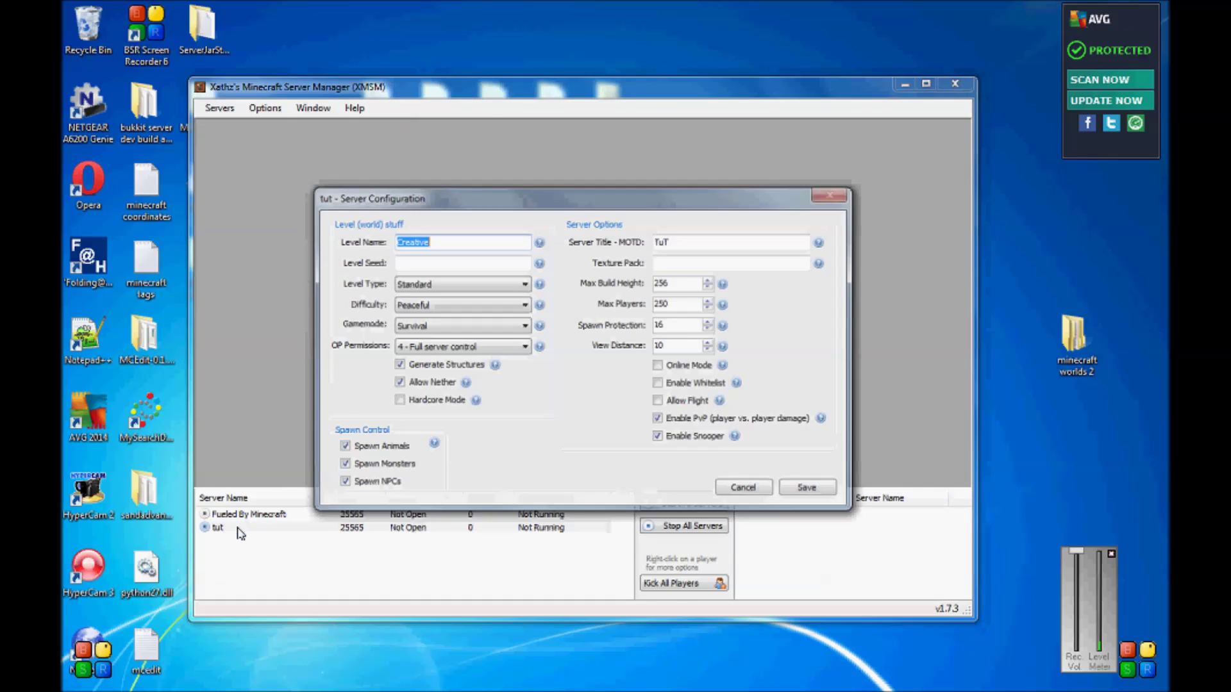
{"action": "left_click", "coordinate": [743, 488]}
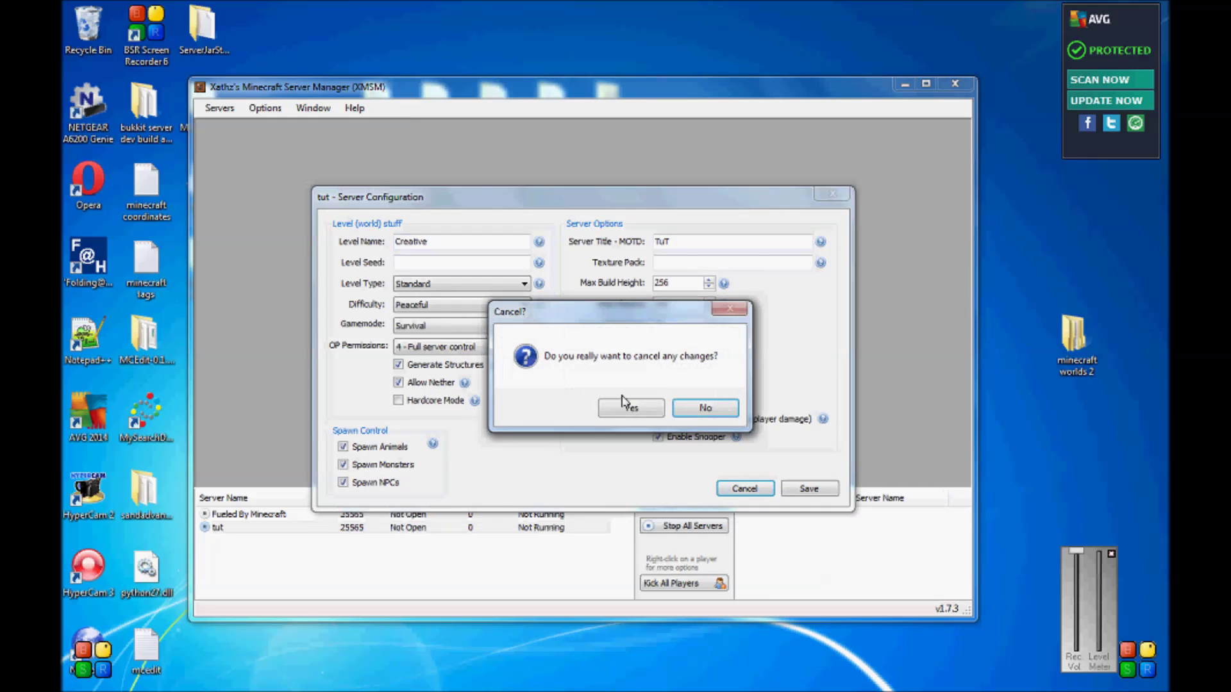
{"action": "left_click", "coordinate": [625, 407]}
Set double-clicking a server to 'open and start the server', then double-click tut to start it
{"action": "left_click", "coordinate": [263, 108]}
{"action": "left_click", "coordinate": [282, 122]}
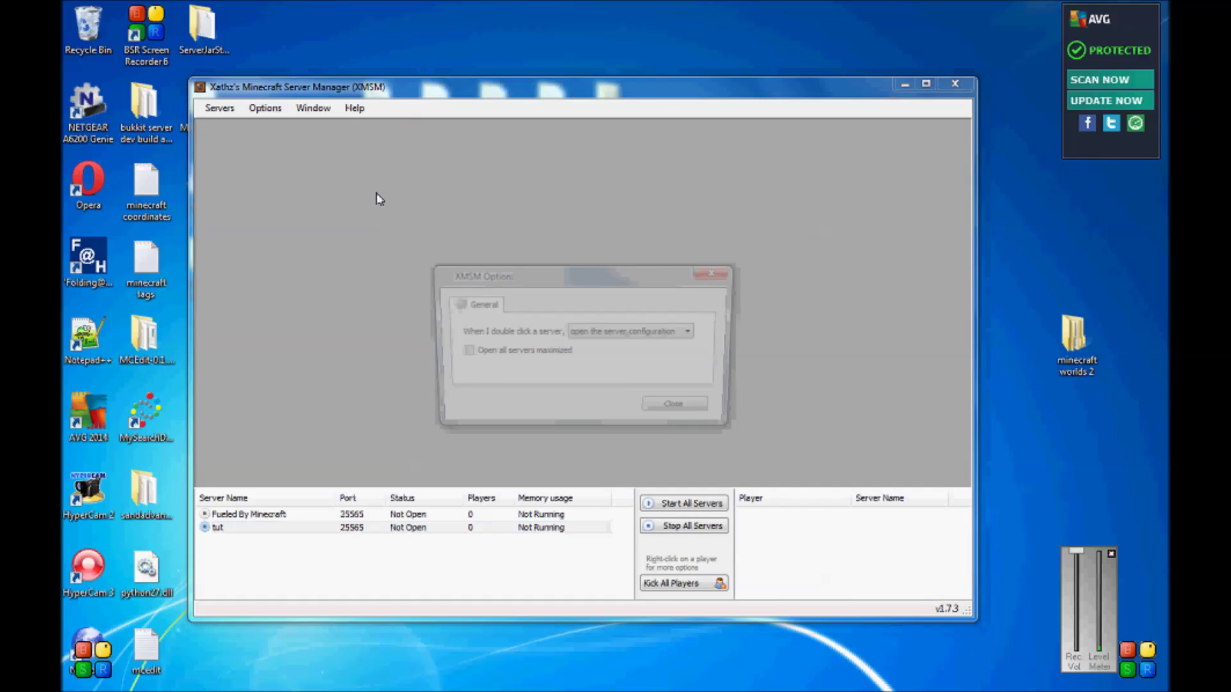
{"action": "left_click", "coordinate": [641, 331]}
{"action": "left_click", "coordinate": [635, 344]}
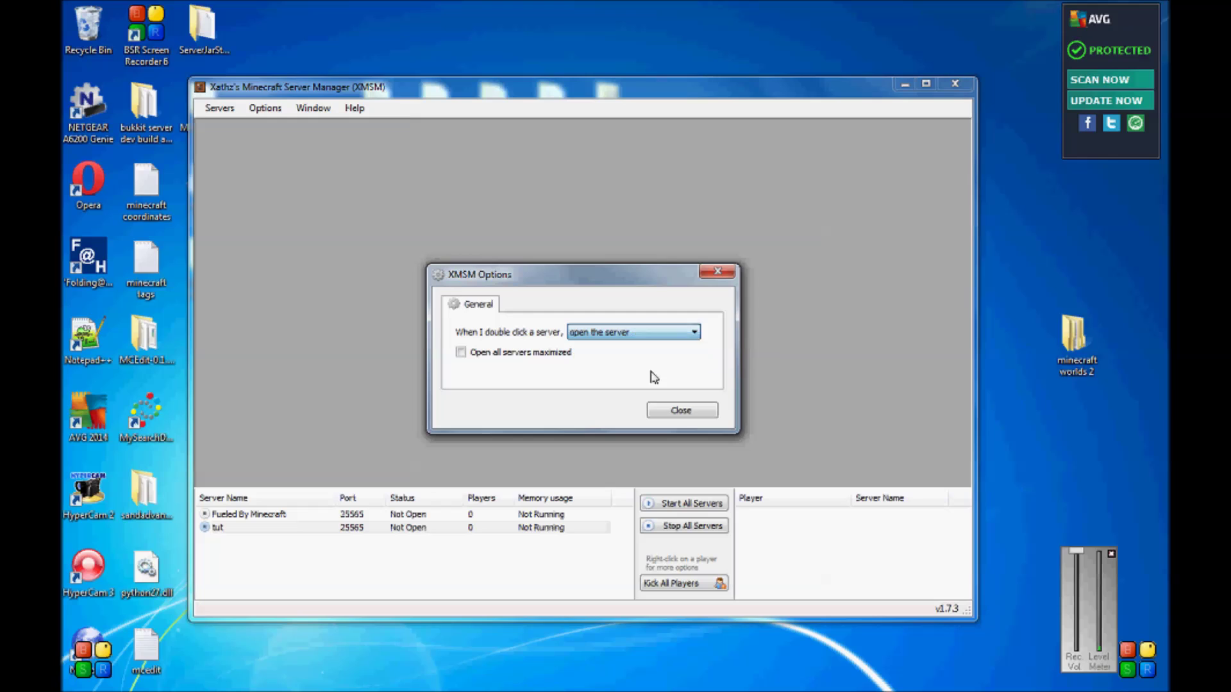
{"action": "left_click", "coordinate": [681, 410]}
{"action": "left_click", "coordinate": [263, 108]}
{"action": "left_click", "coordinate": [282, 123]}
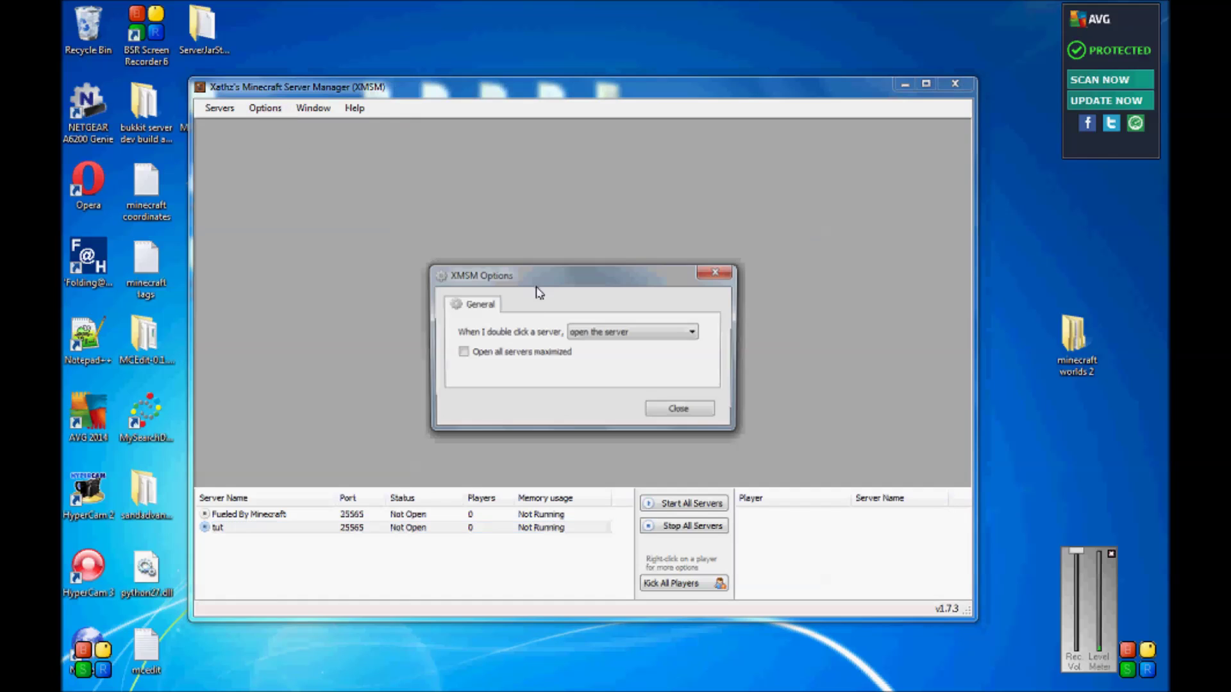
{"action": "left_click", "coordinate": [593, 332]}
{"action": "left_click", "coordinate": [631, 356]}
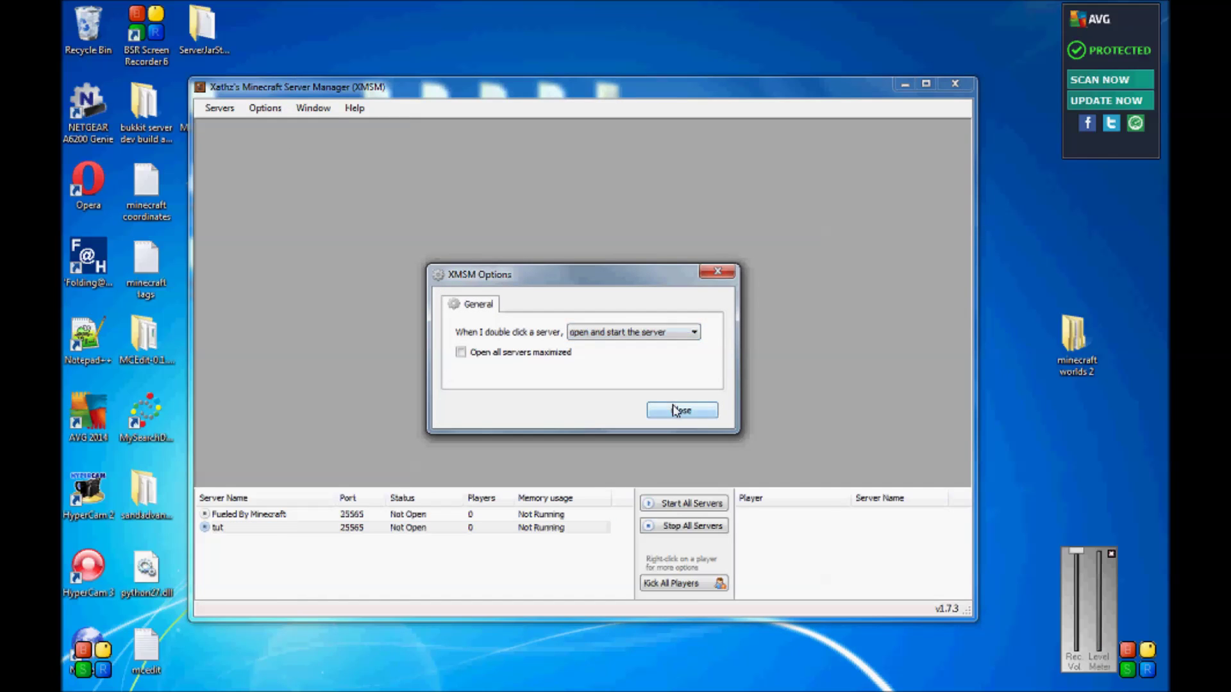
{"action": "left_click", "coordinate": [679, 410]}
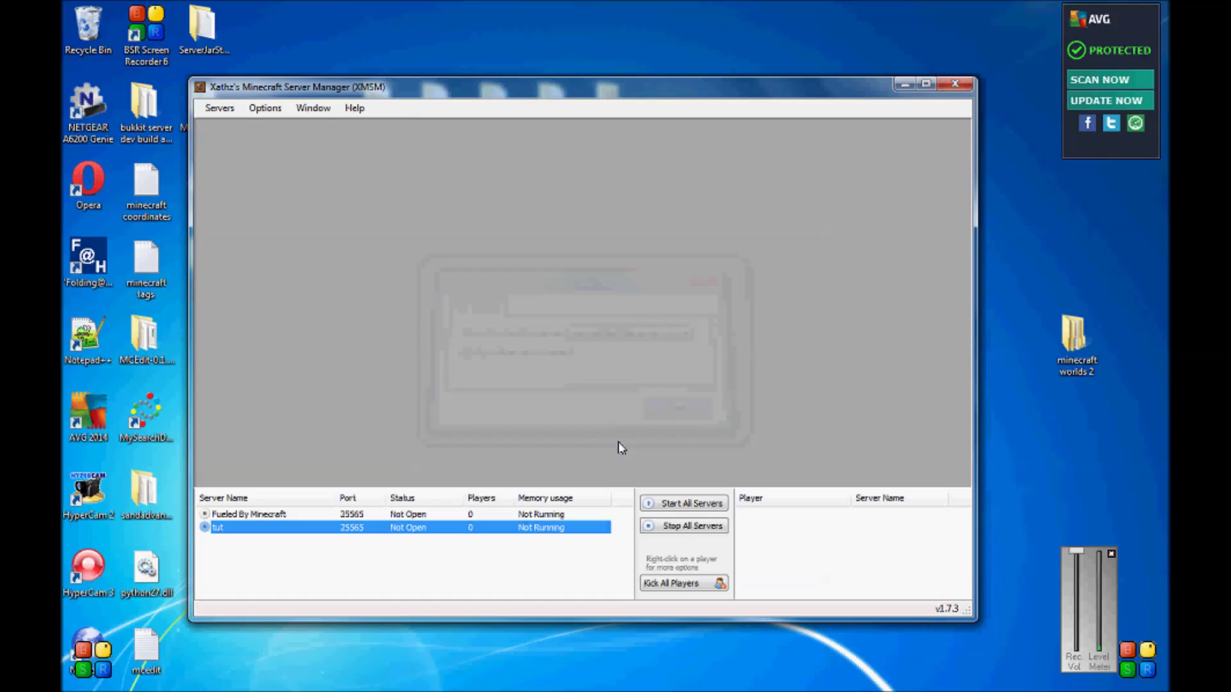
{"action": "double_click", "coordinate": [349, 530]}
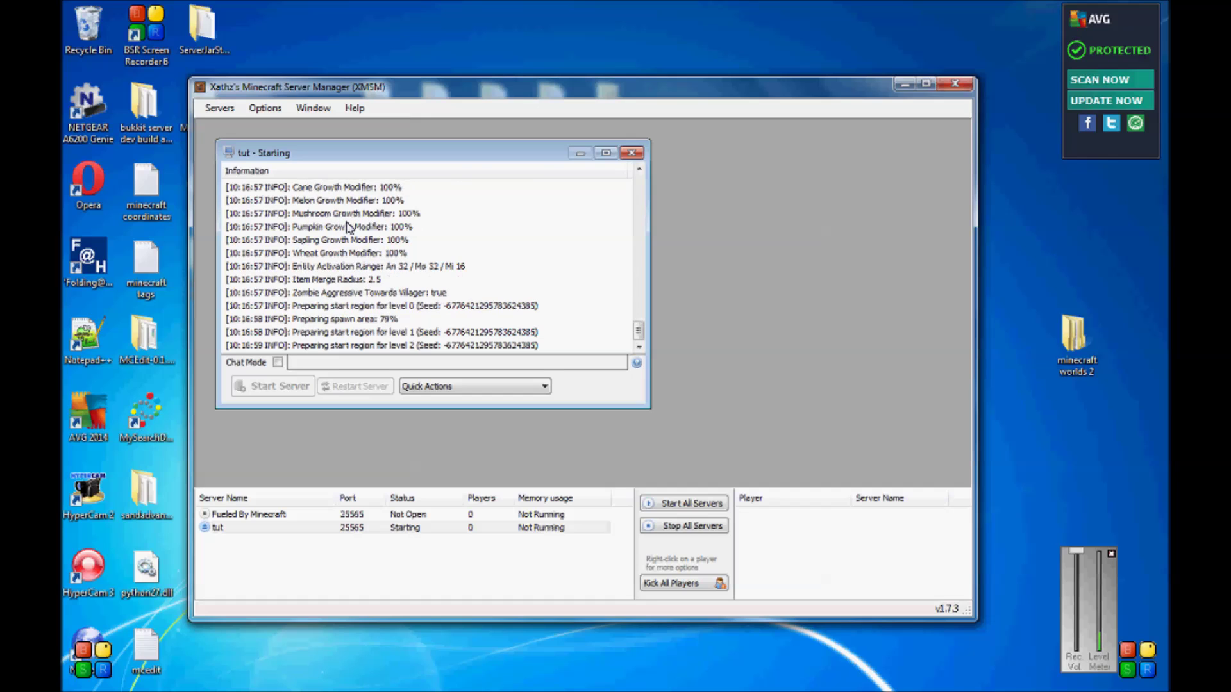
Minimize XMSM and open the Creative server folder from the desktop
{"action": "left_click", "coordinate": [905, 85]}
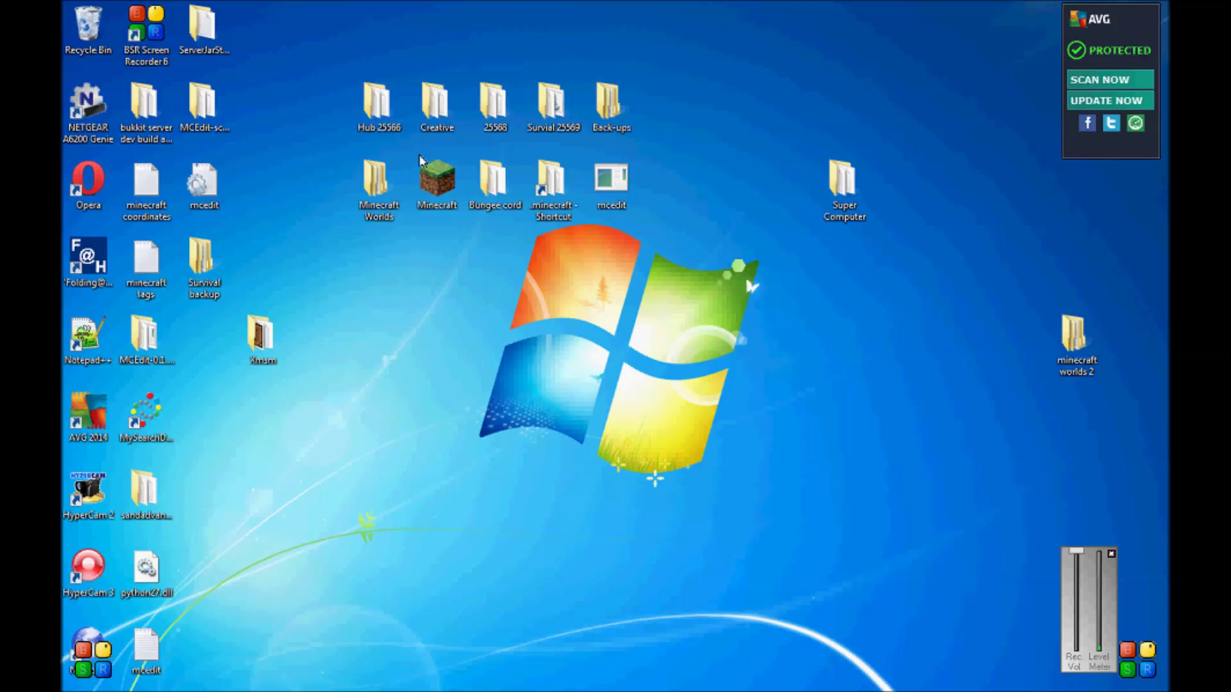
{"action": "double_click", "coordinate": [435, 106]}
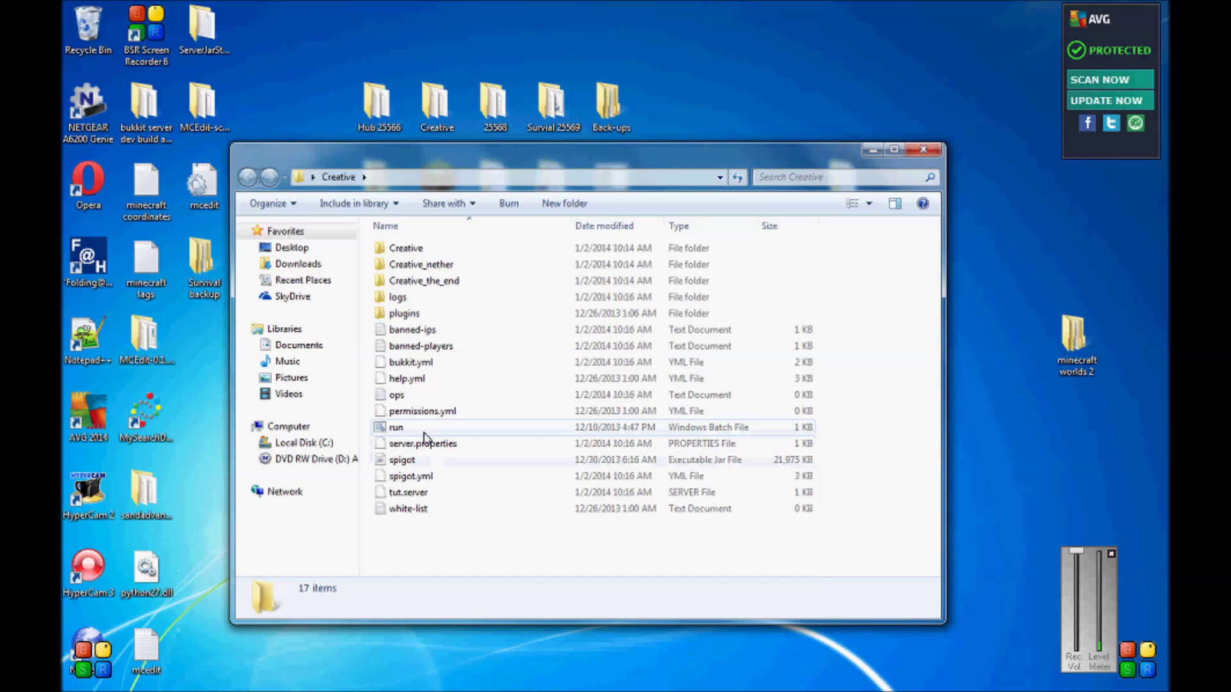
Open the Creative folder's run.bat in Notepad++ via Edit with Notepad++
{"action": "right_click", "coordinate": [423, 436]}
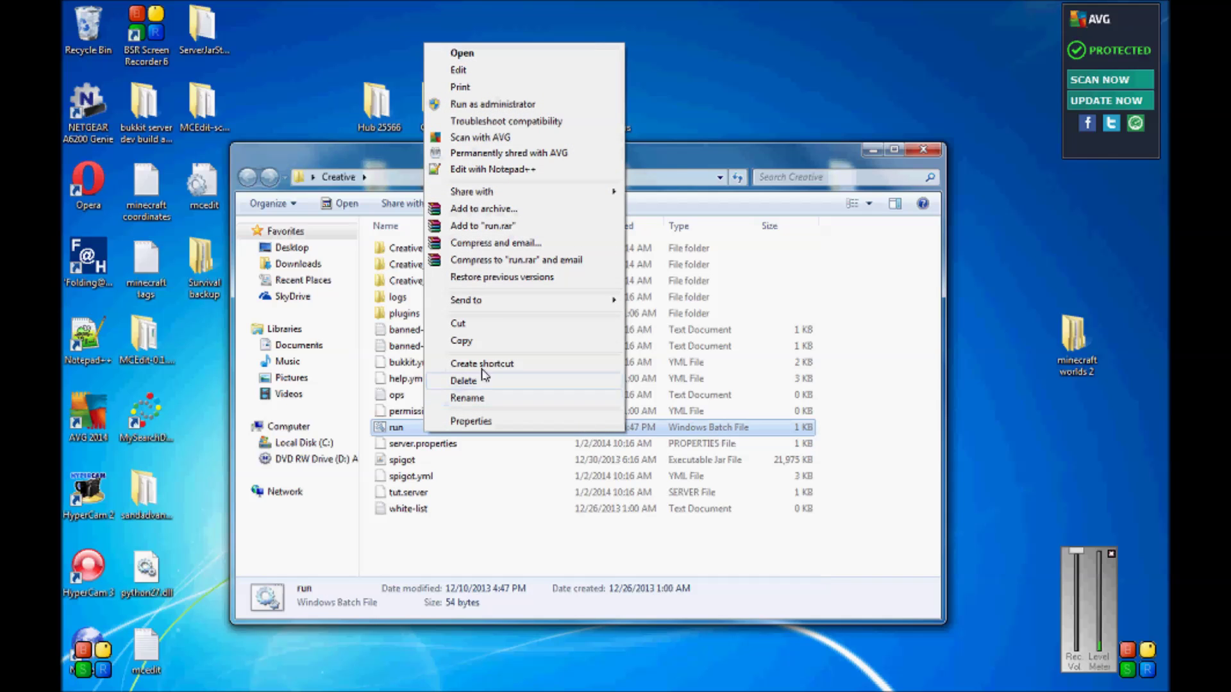
{"action": "left_click", "coordinate": [493, 168]}
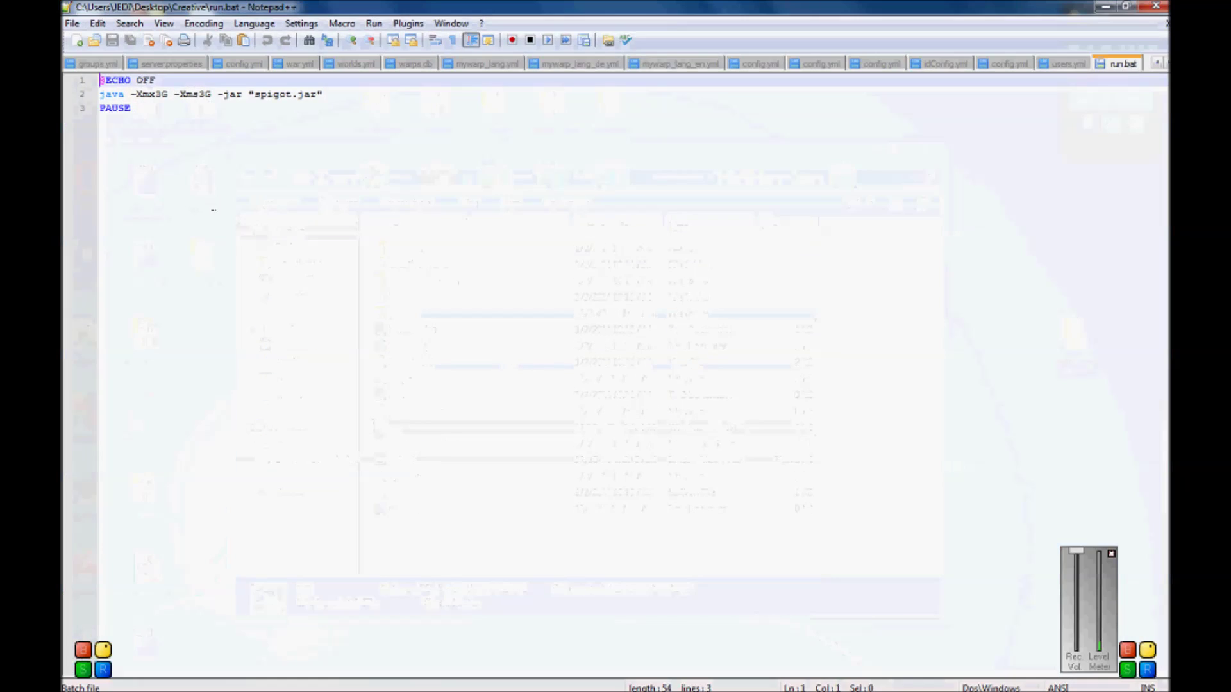
Change run.bat's java line to -Xmx6G -XX:MaxPermSize=128M -jar spigot.jar and save on closing
{"action": "left_click_drag", "start_coordinate": [340, 100], "coordinate": [133, 100]}
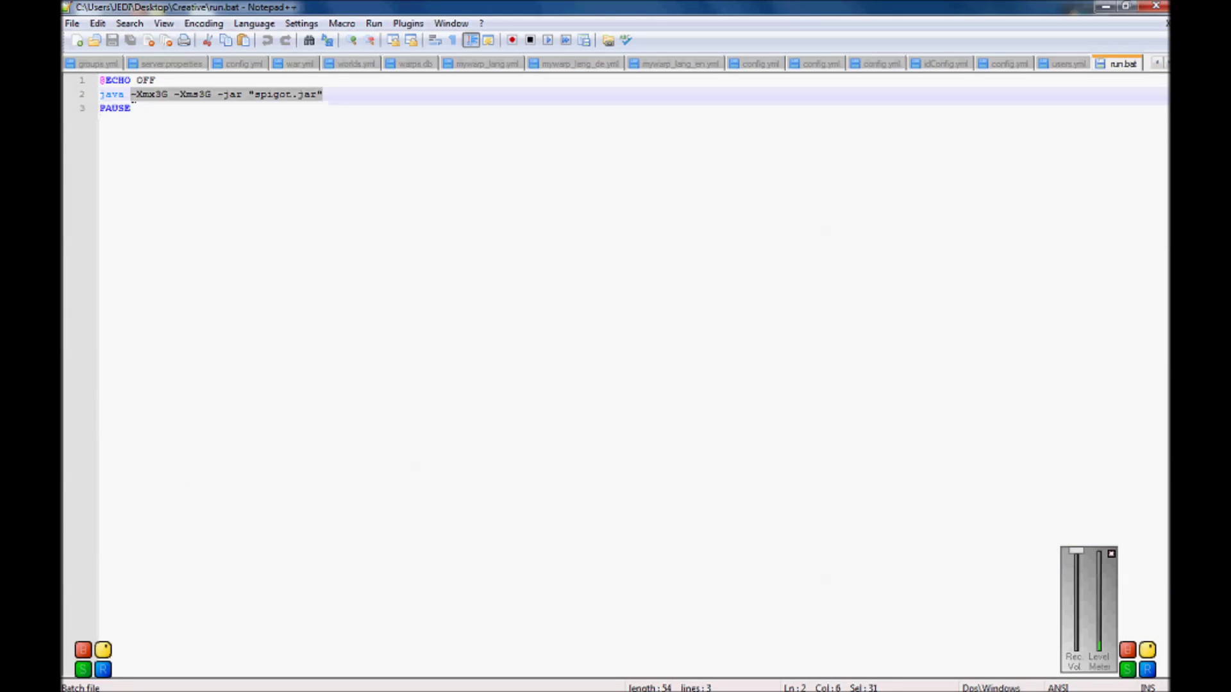
{"action": "key", "text": "BackSpace"}
{"action": "key", "text": "BackSpace"}
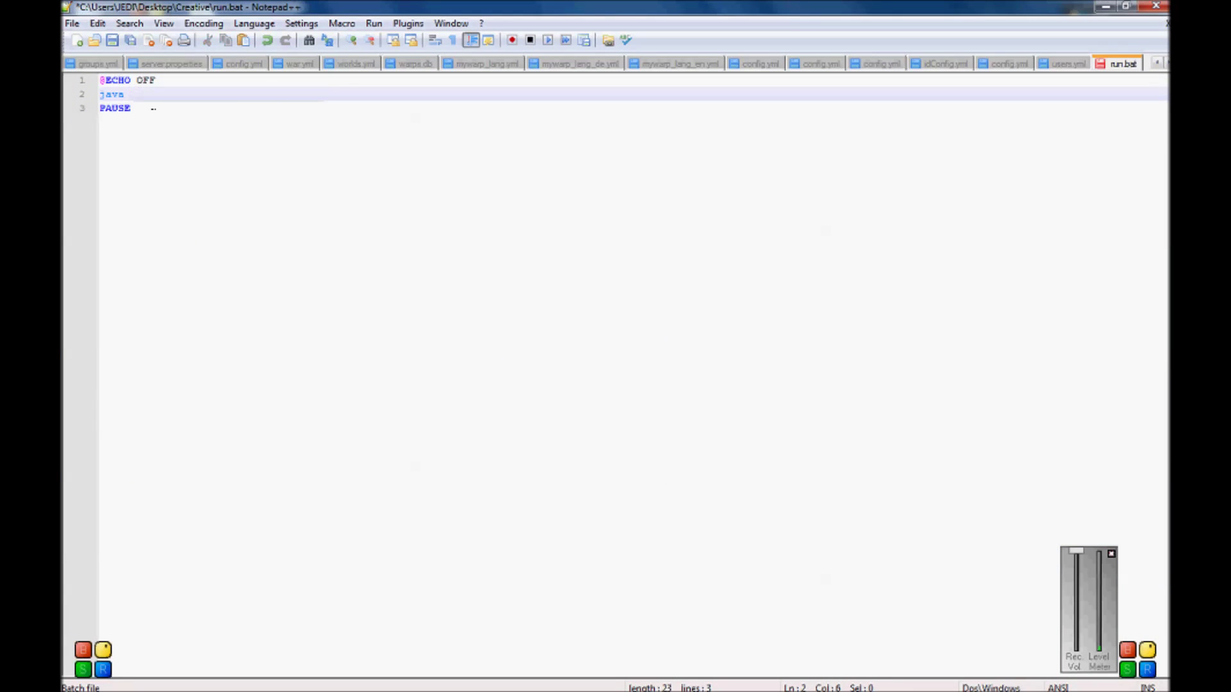
{"action": "type", "text": "-Xmx6G -XX:MaxPermSize=128M -jar spigot.jar"}
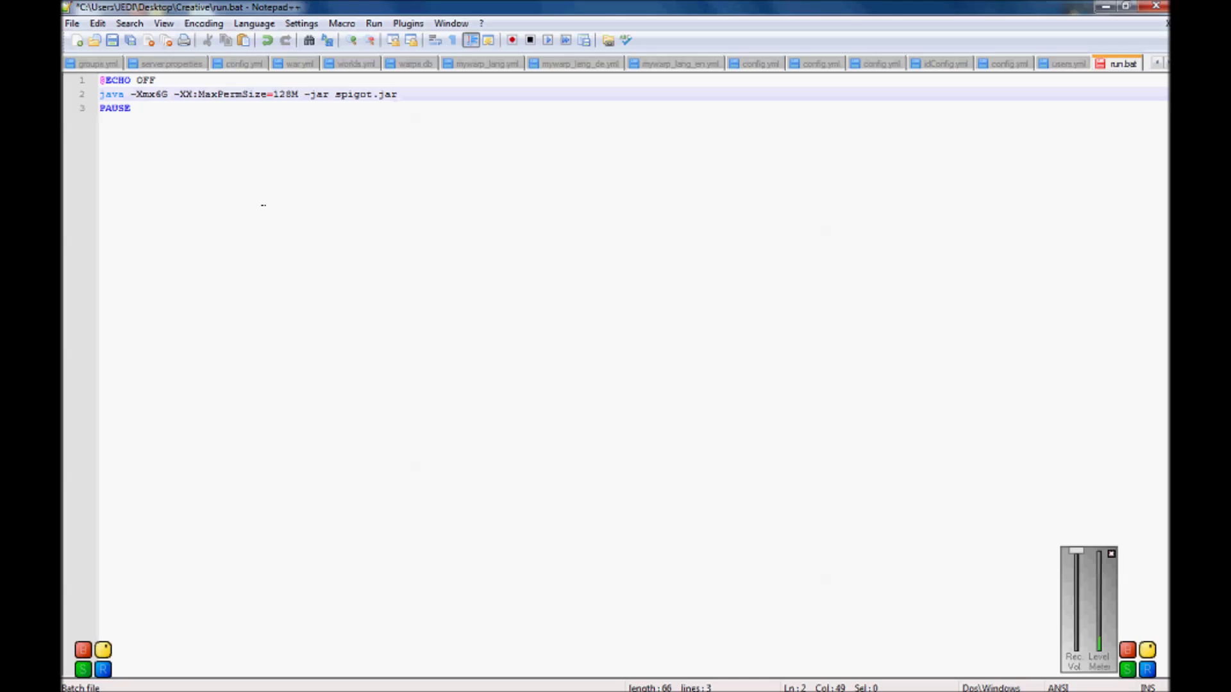
{"action": "left_click", "coordinate": [1156, 6]}
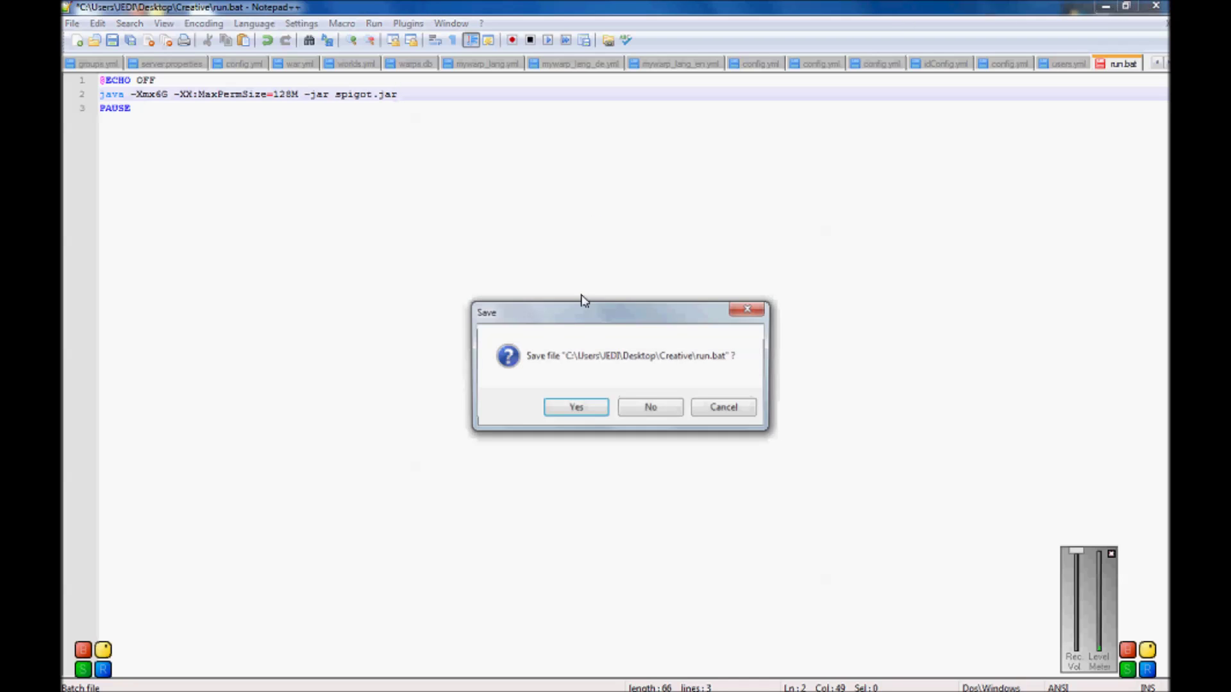
{"action": "left_click", "coordinate": [642, 421]}
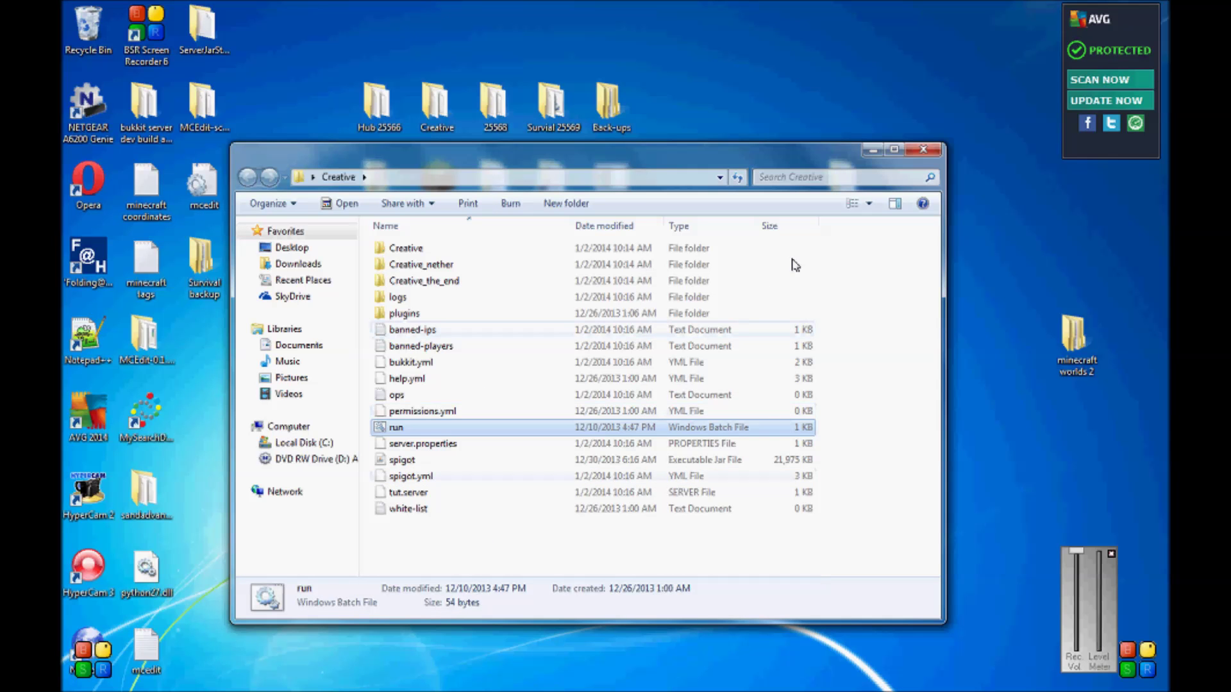
Minimize the Creative folder window and bring Opera's XMSM page to the front
{"action": "left_click", "coordinate": [872, 149]}
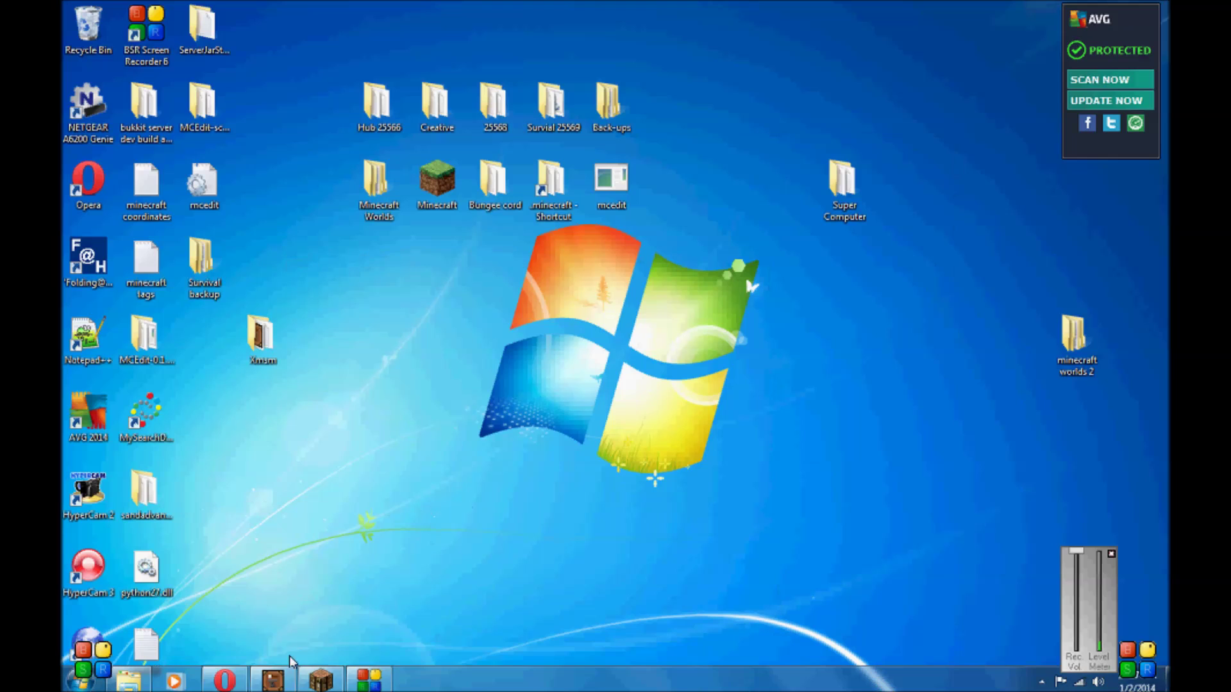
{"action": "left_click", "coordinate": [235, 685]}
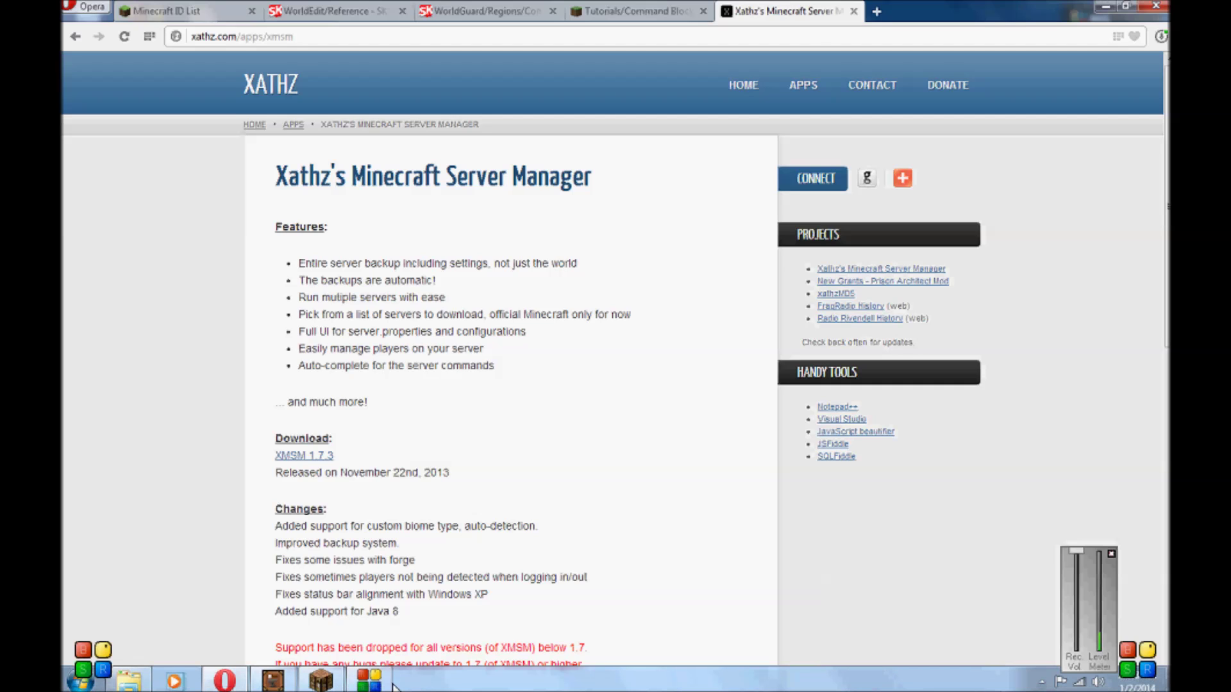
{"action": "left_click", "coordinate": [379, 681]}
{"action": "left_click", "coordinate": [378, 681]}
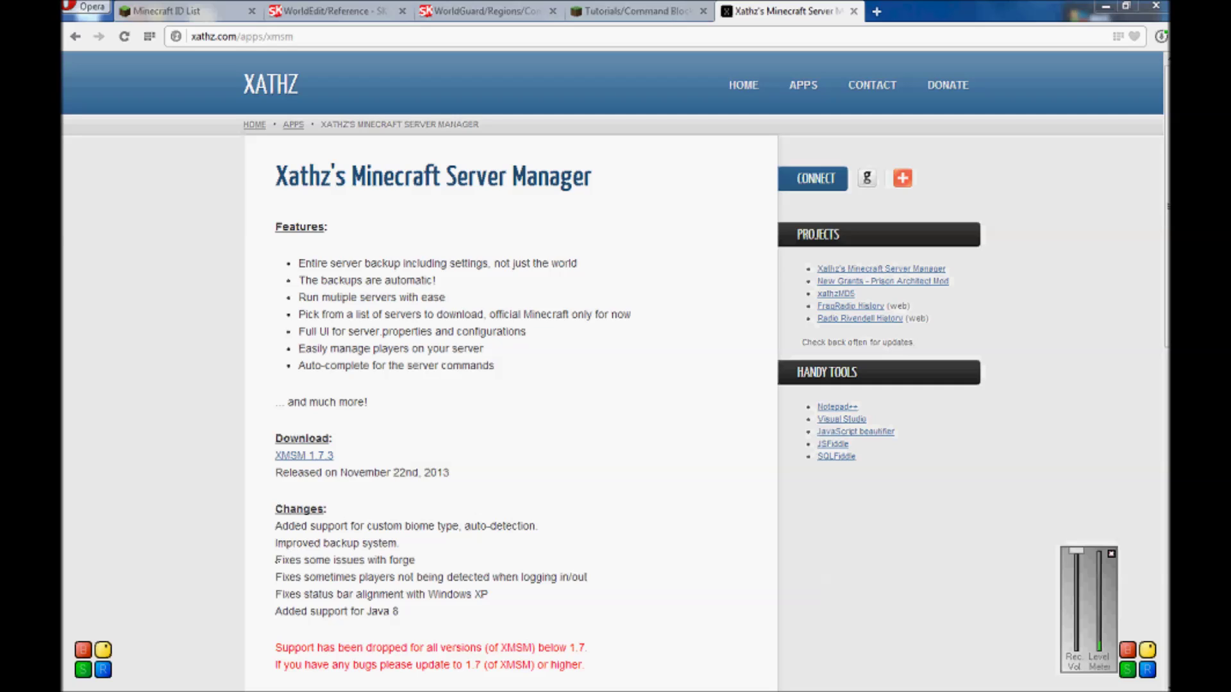
Highlight the line about Forge fixes and scroll through the XMSM page
{"action": "left_click_drag", "start_coordinate": [275, 560], "coordinate": [417, 562]}
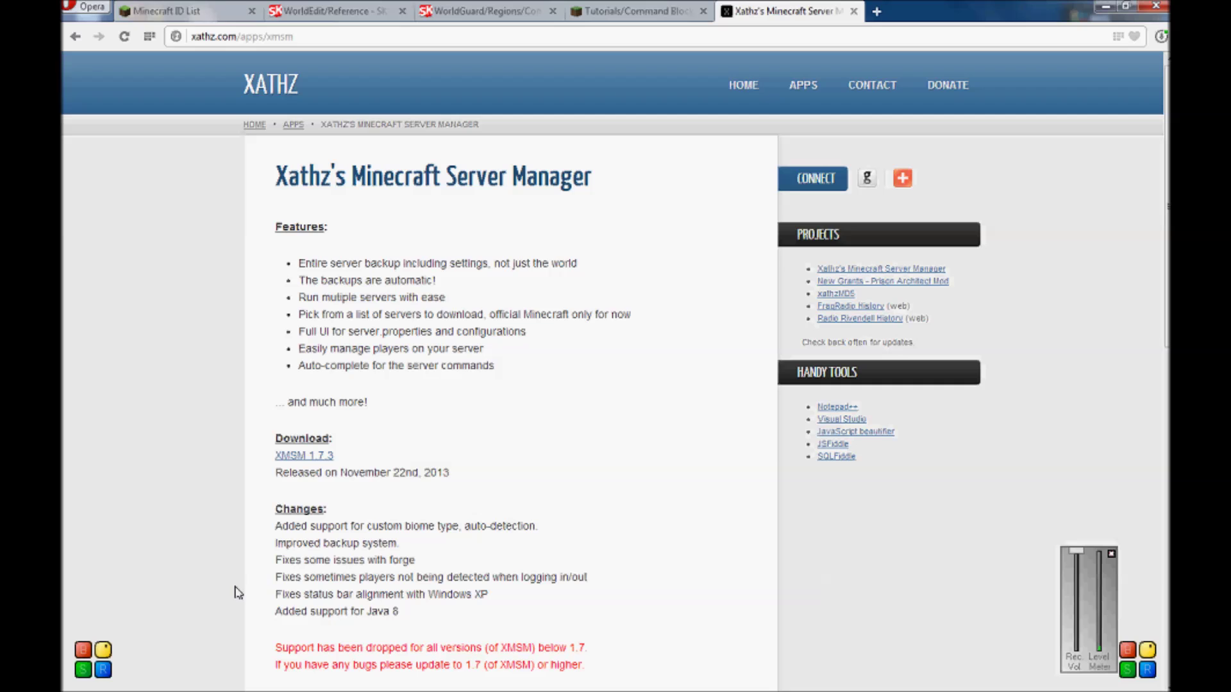
{"action": "scroll", "coordinate": [232, 601], "scroll_direction": "down", "scroll_amount": 4}
{"action": "scroll", "coordinate": [221, 596], "scroll_direction": "down", "scroll_amount": 1}
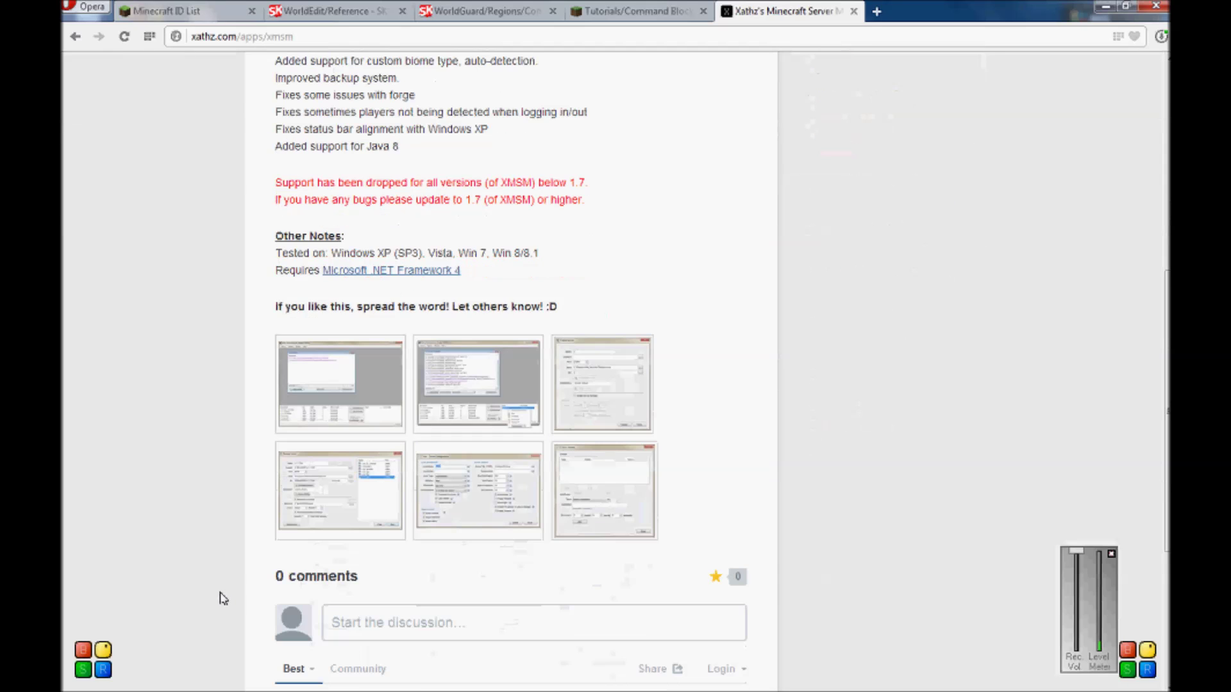
{"action": "scroll", "coordinate": [221, 577], "scroll_direction": "up", "scroll_amount": 2}
{"action": "scroll", "coordinate": [217, 580], "scroll_direction": "up", "scroll_amount": 3}
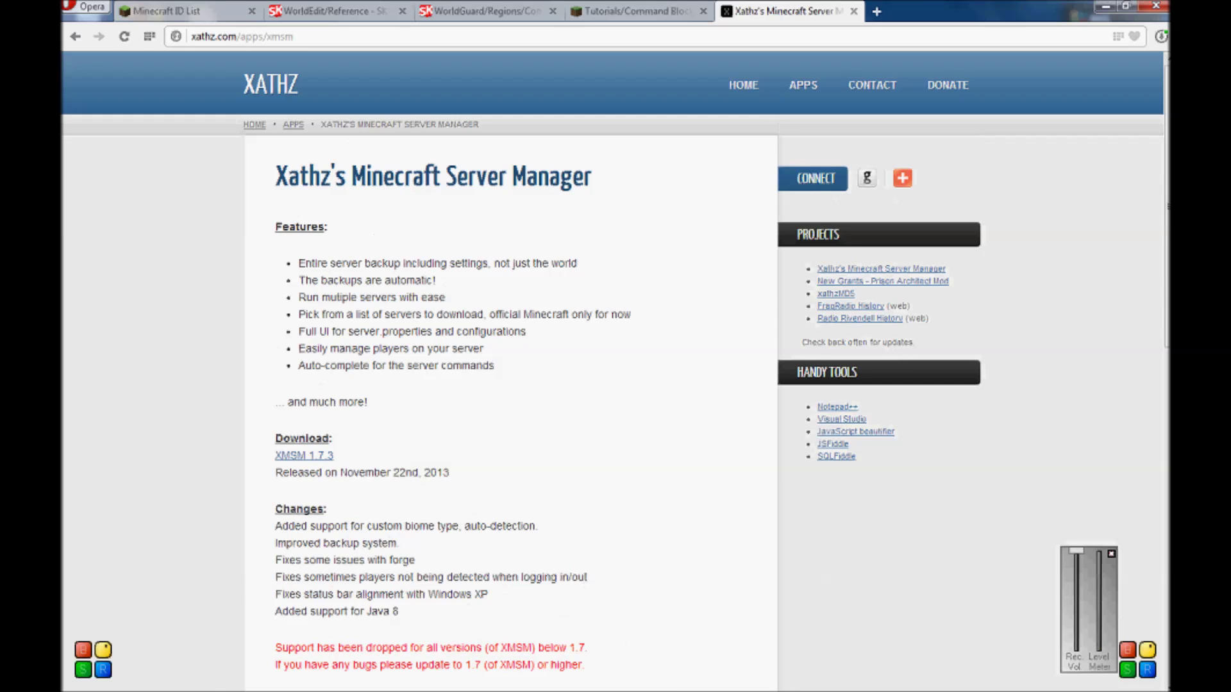
{"action": "mouse_move", "coordinate": [375, 688]}
{"action": "left_click", "coordinate": [375, 683]}
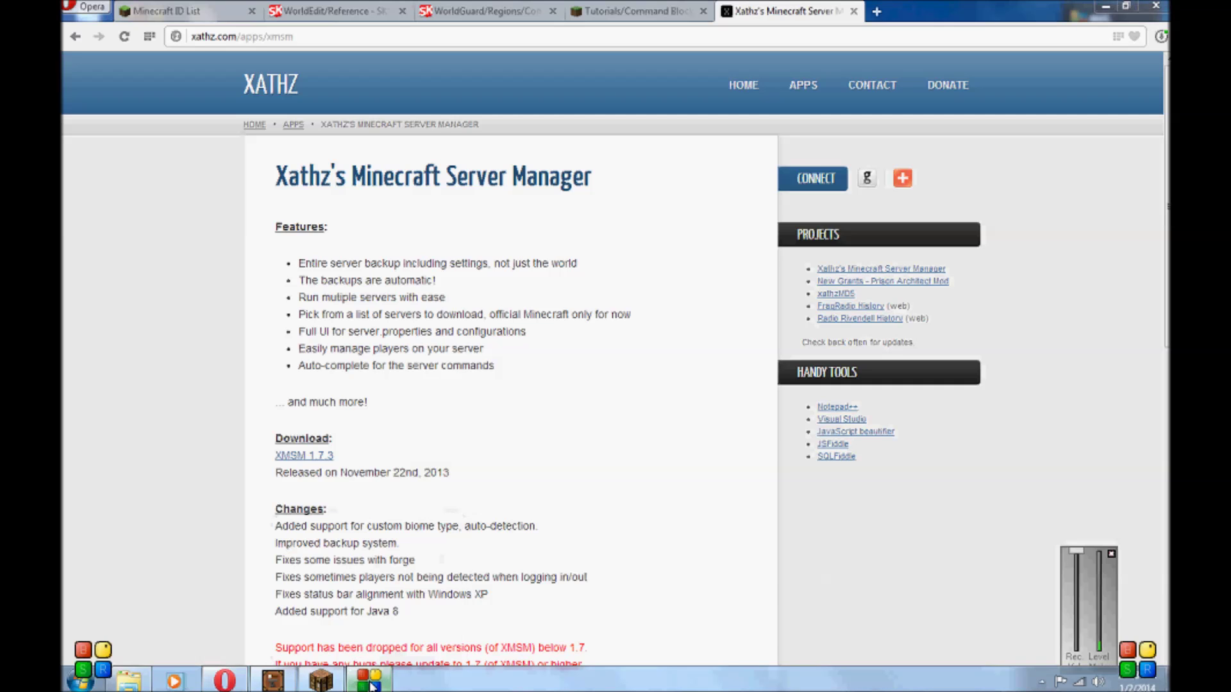